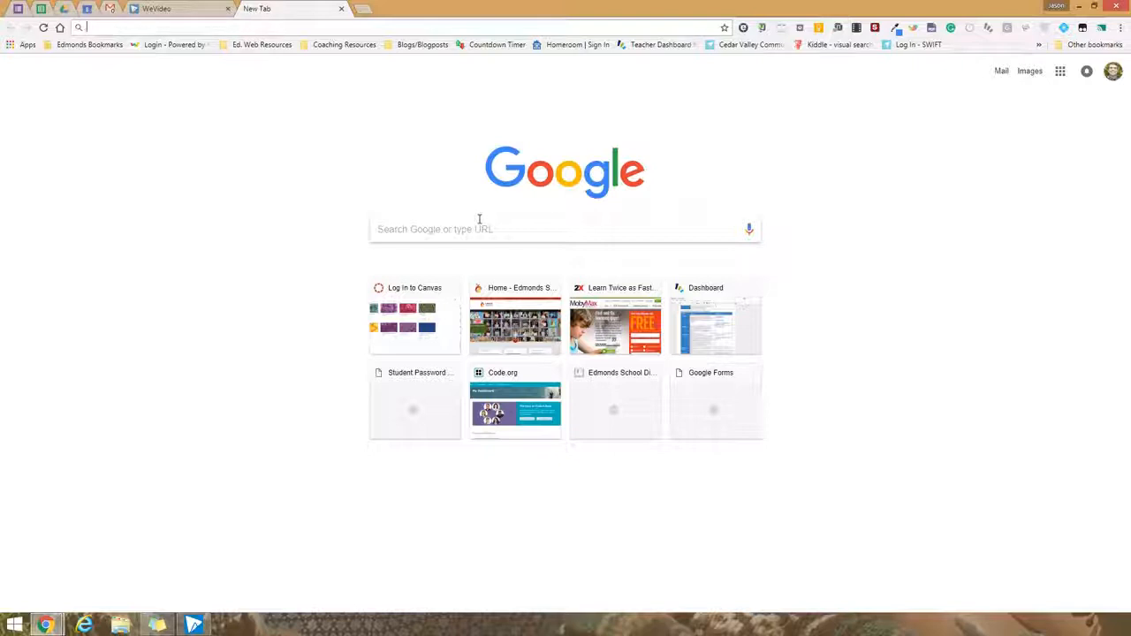
Open Google Forms from the Google apps launcher, expanding the launcher to show more apps.
left_click(1061, 76)
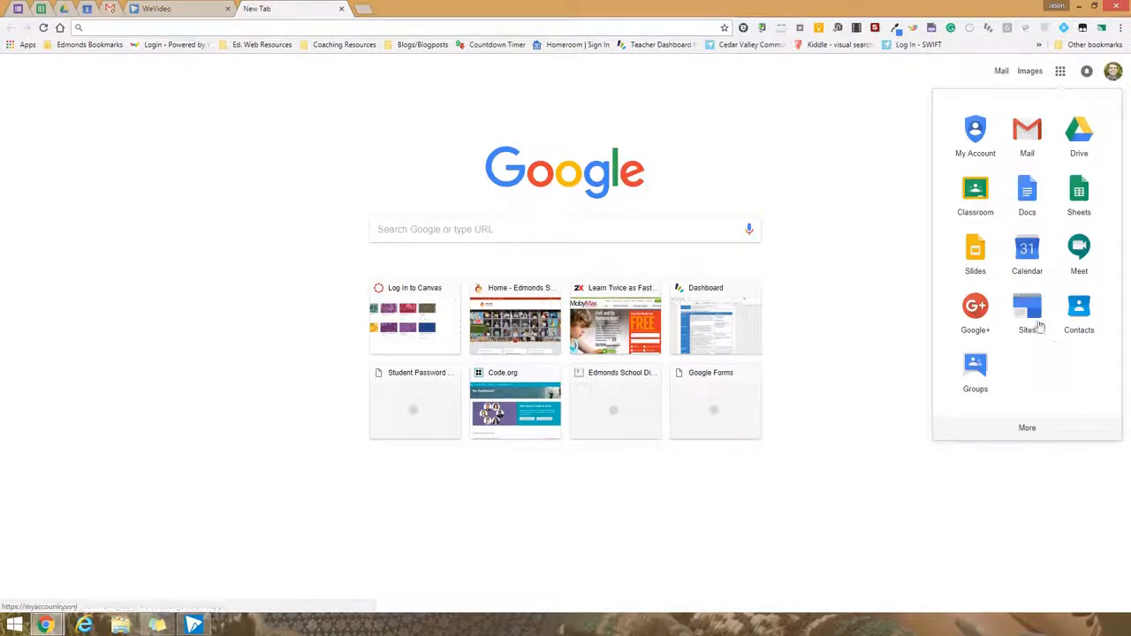
left_click(1028, 429)
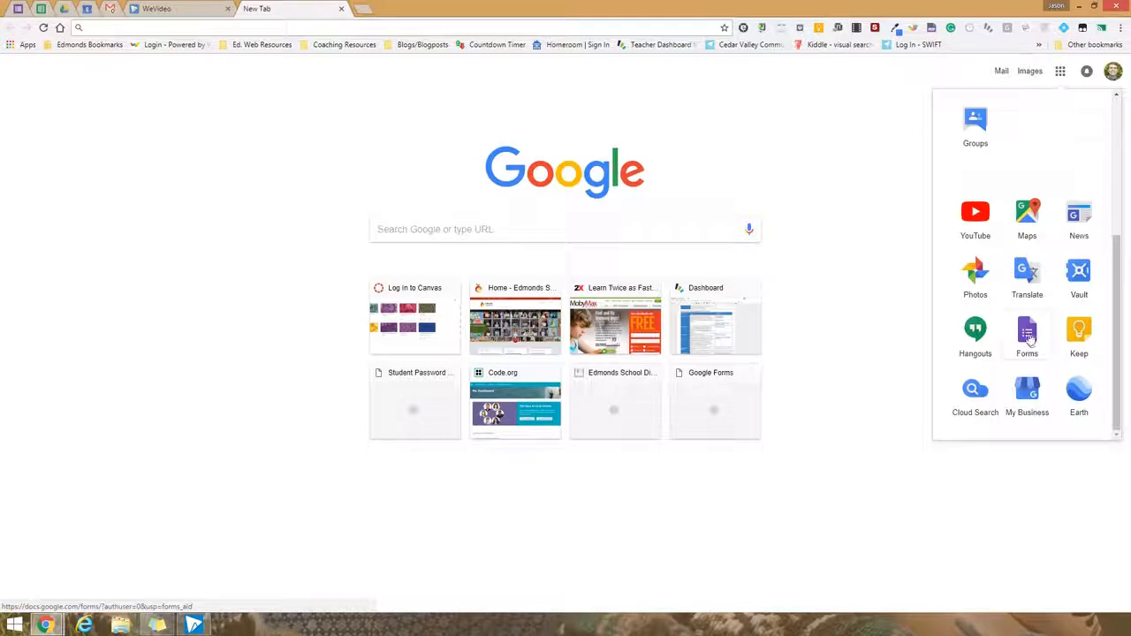
left_click(1027, 334)
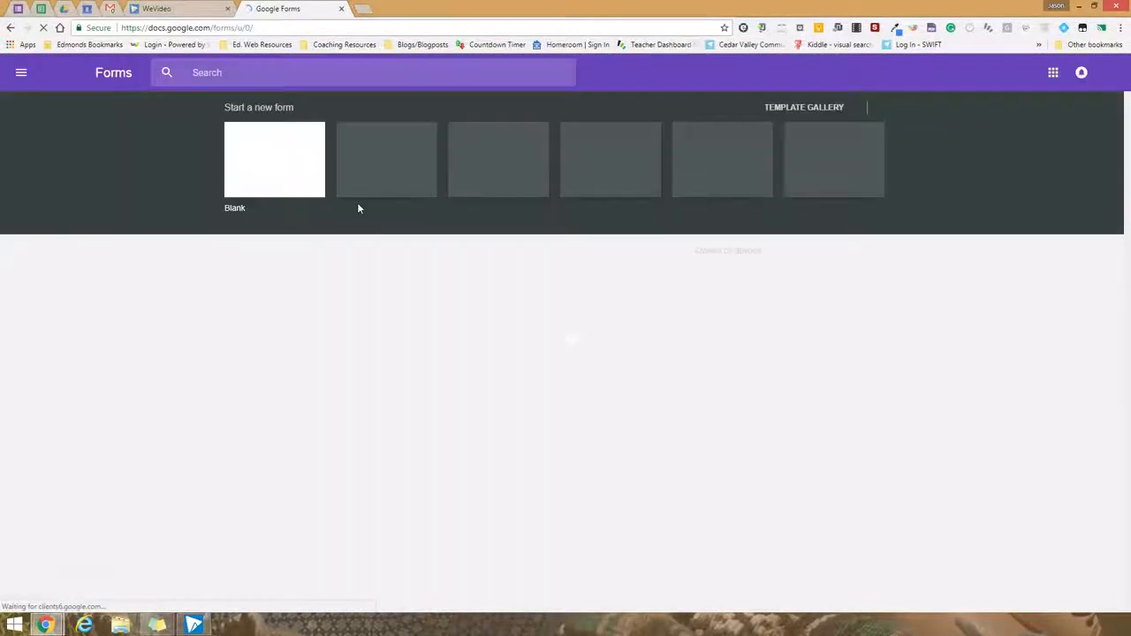
Load forms.google.com in a separate browser tab and close that extra tab again.
left_click(364, 9)
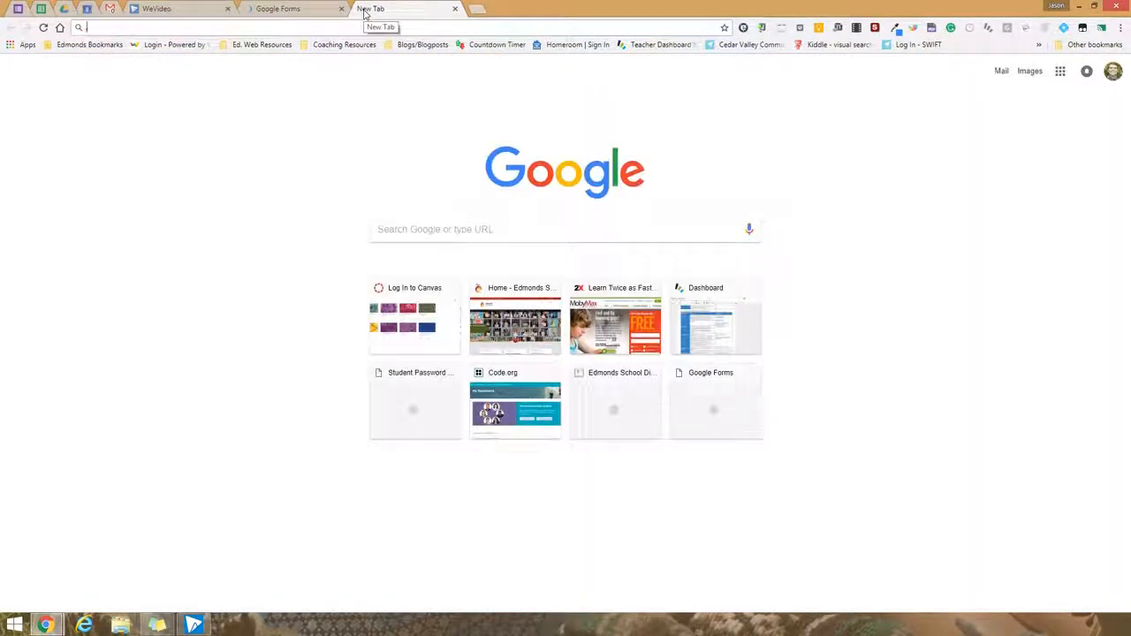
type("forms.google.")
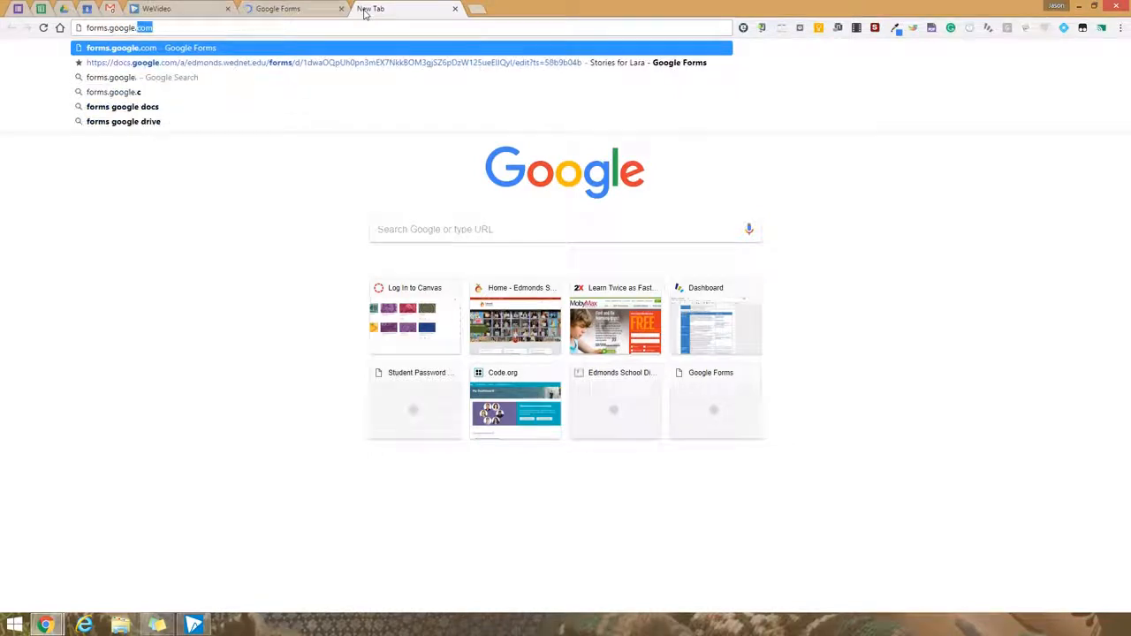
key("Return")
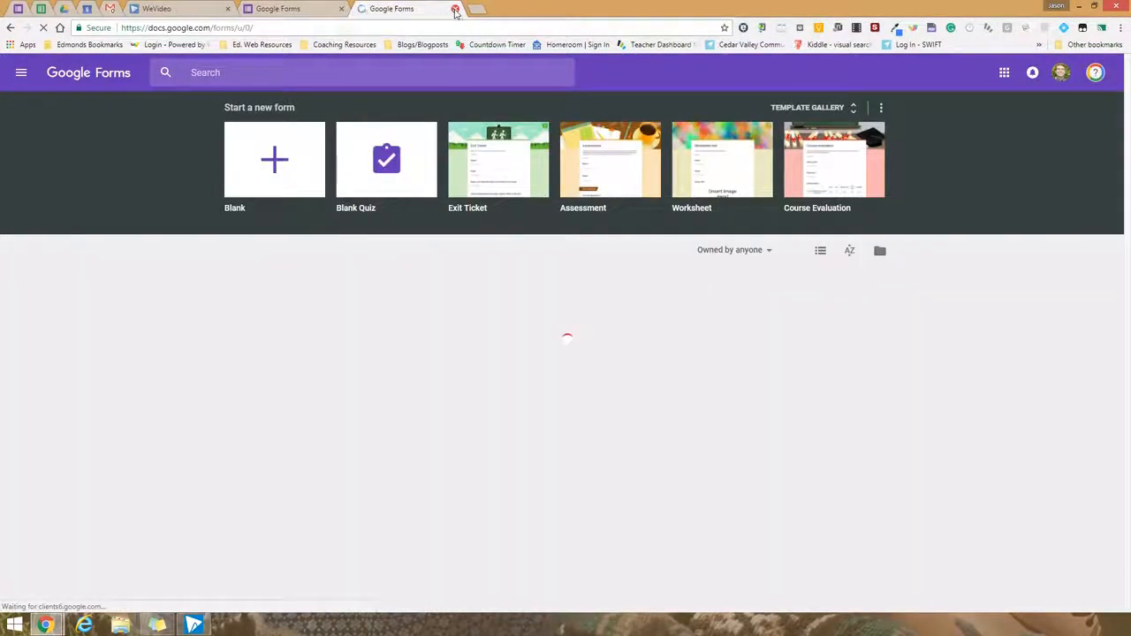
left_click(455, 9)
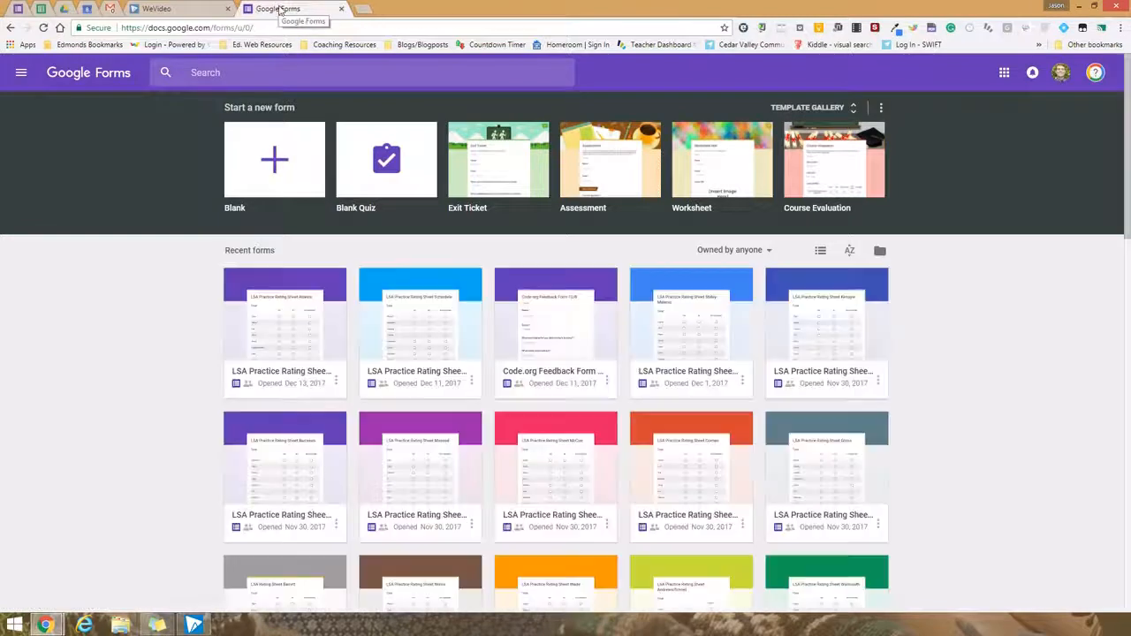
Create a blank form titled "Practice Rating Sheets-" followed by the teacher's surname, and give the form file the same name.
left_click(274, 160)
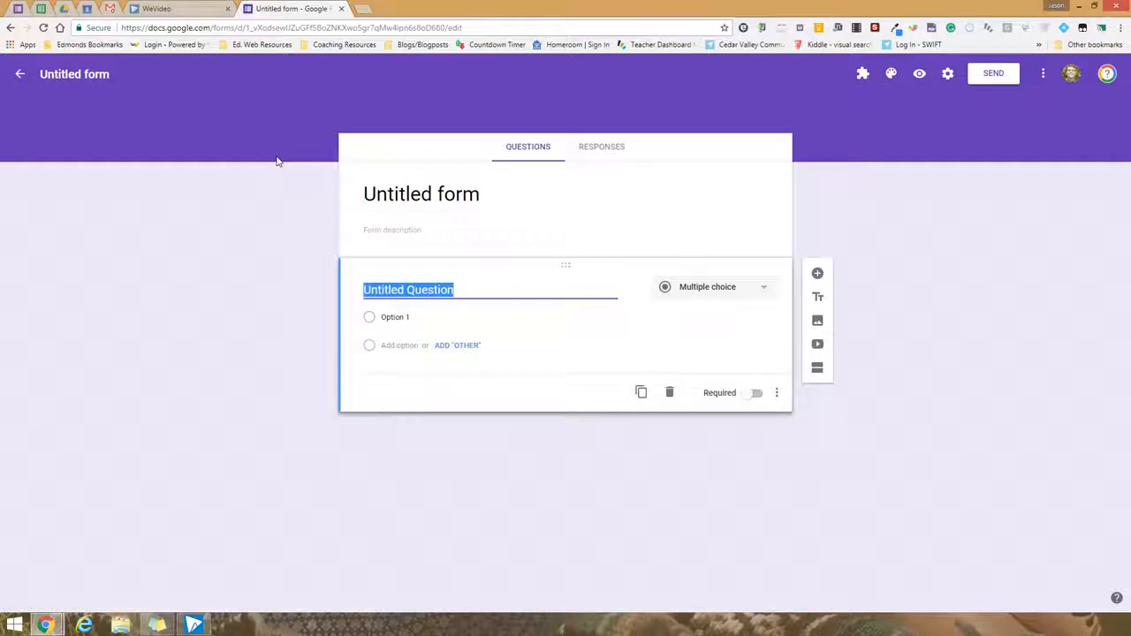
left_click(377, 195)
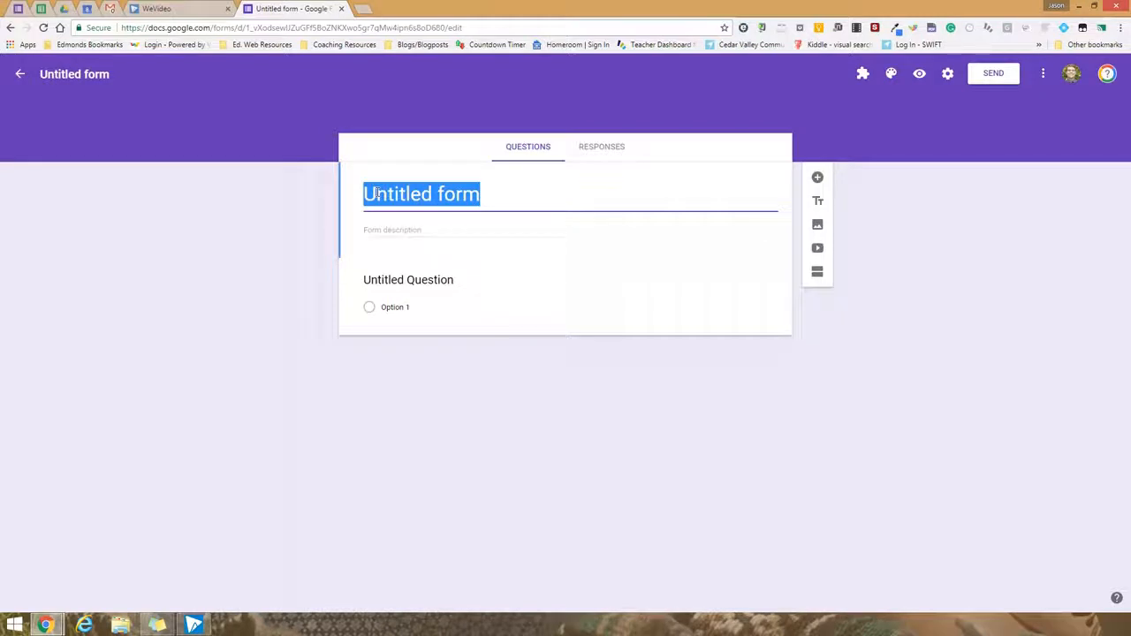
type("Practice Rating Sheets")
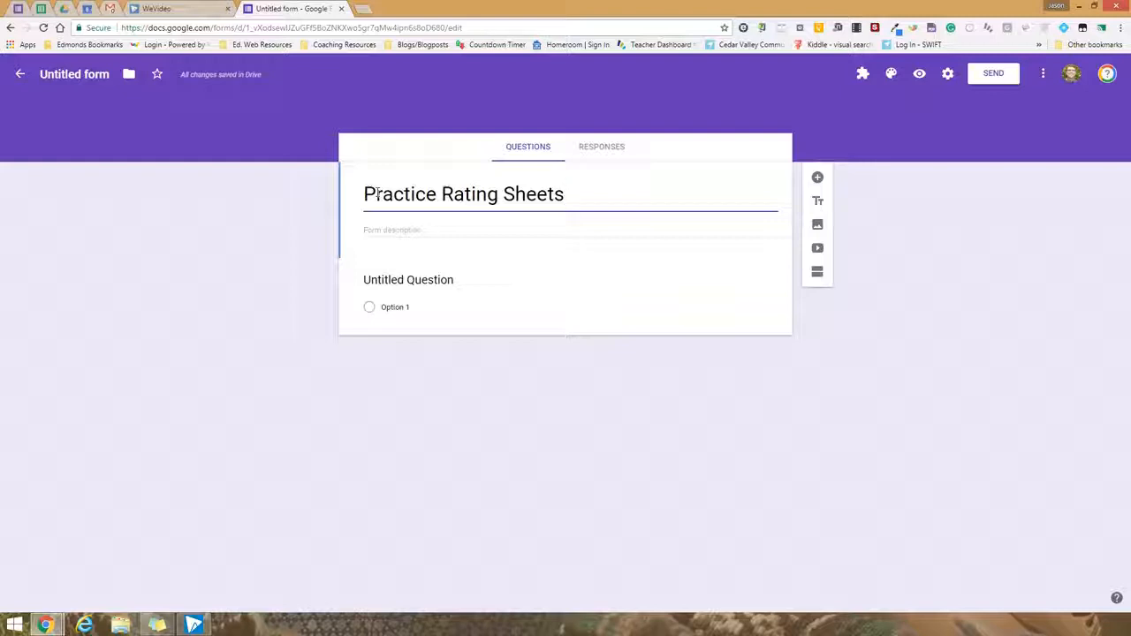
type("-Smith")
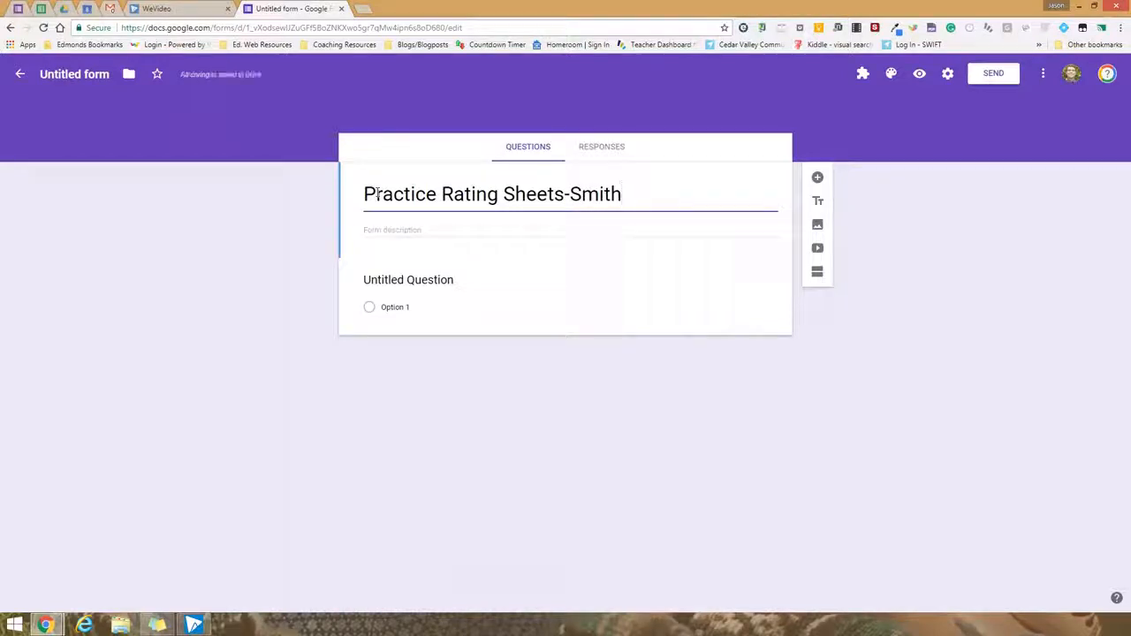
left_click(85, 74)
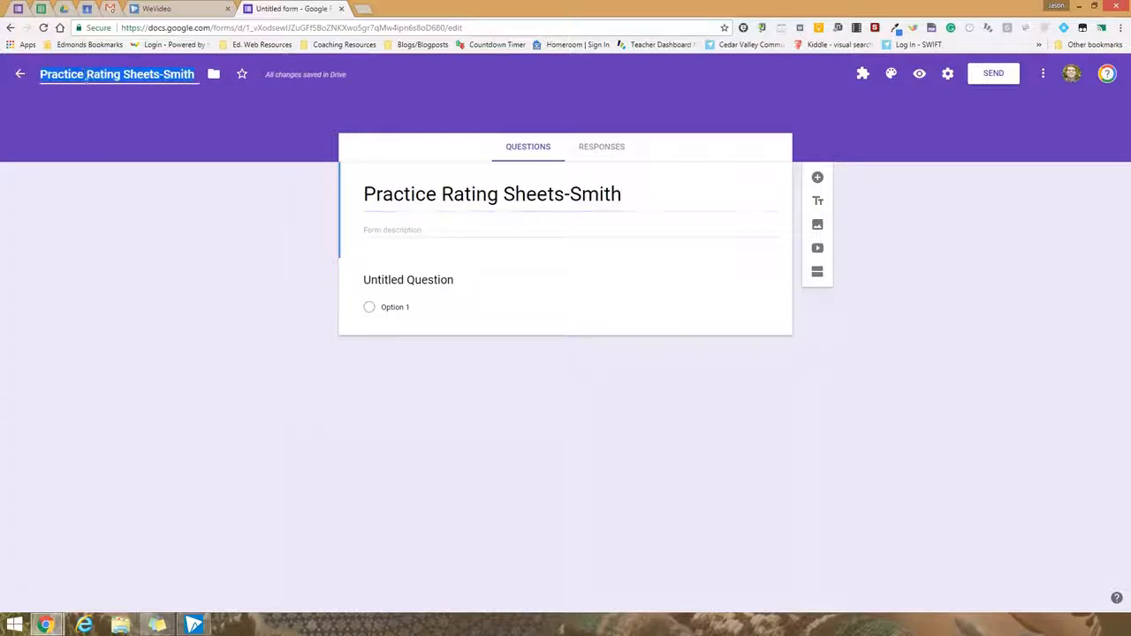
triple_click(439, 198)
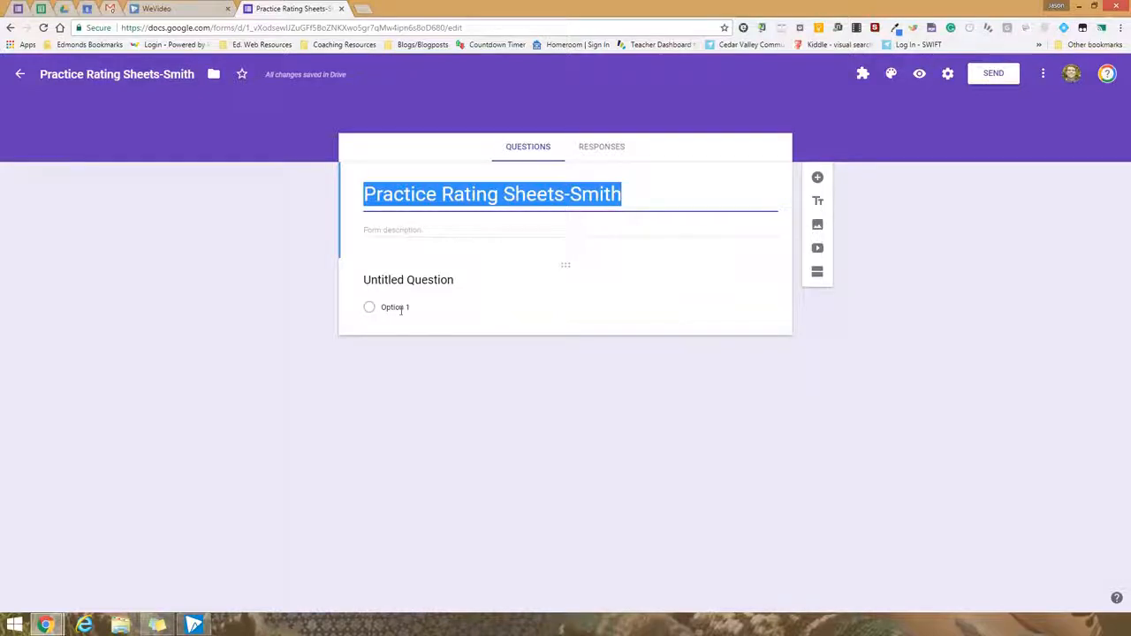
Name the first question "Tonal" and change its type to Checkbox grid.
left_click(367, 282)
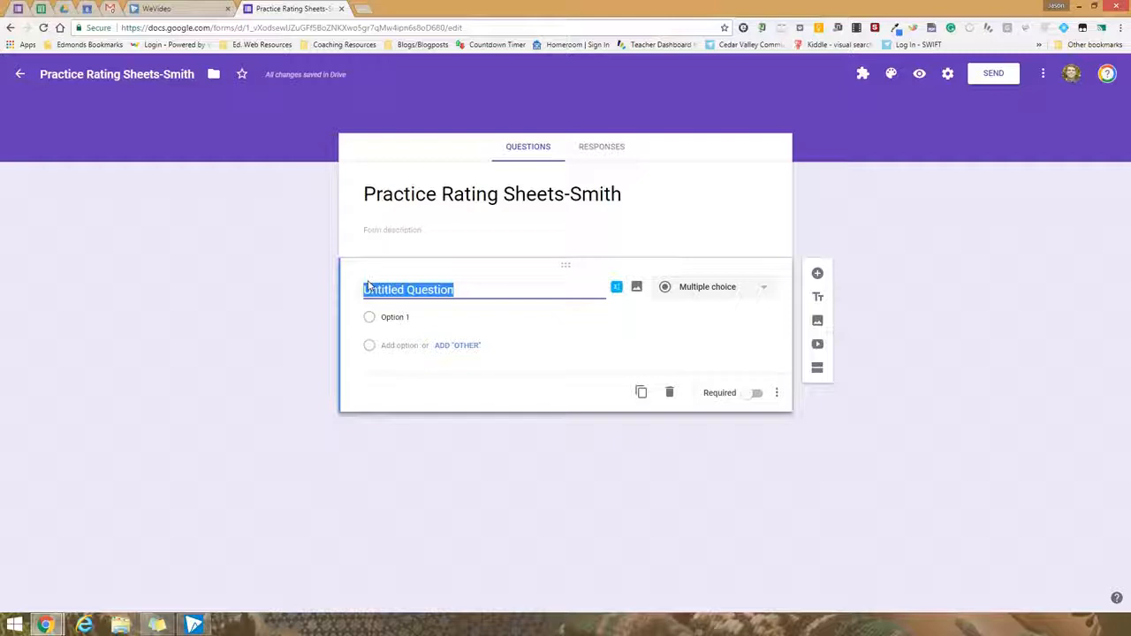
type("Tonal")
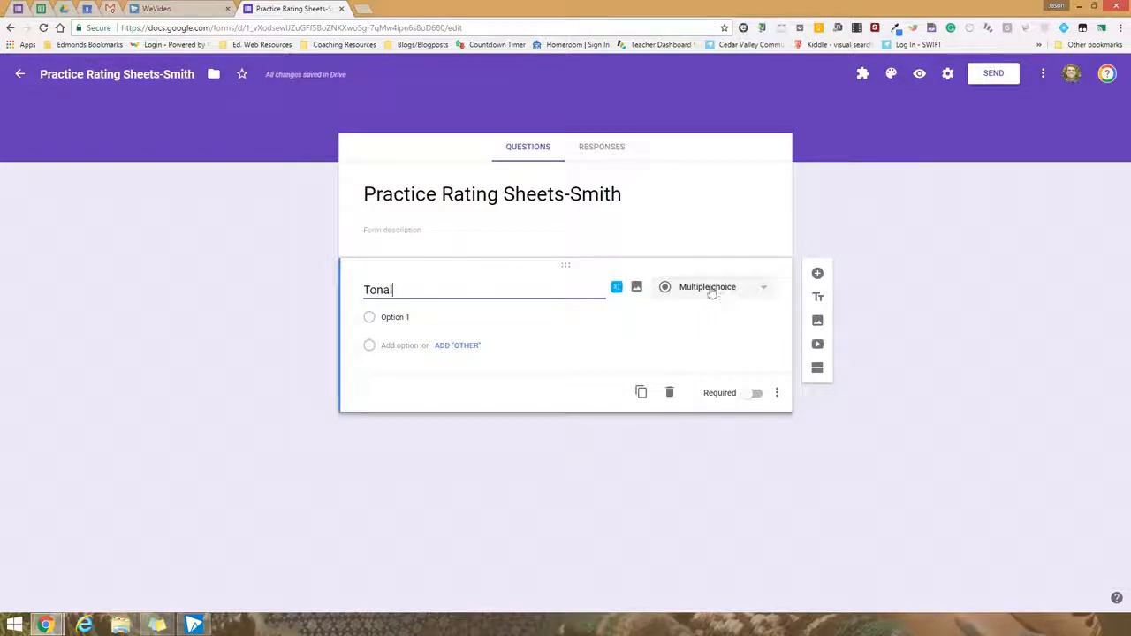
left_click(766, 288)
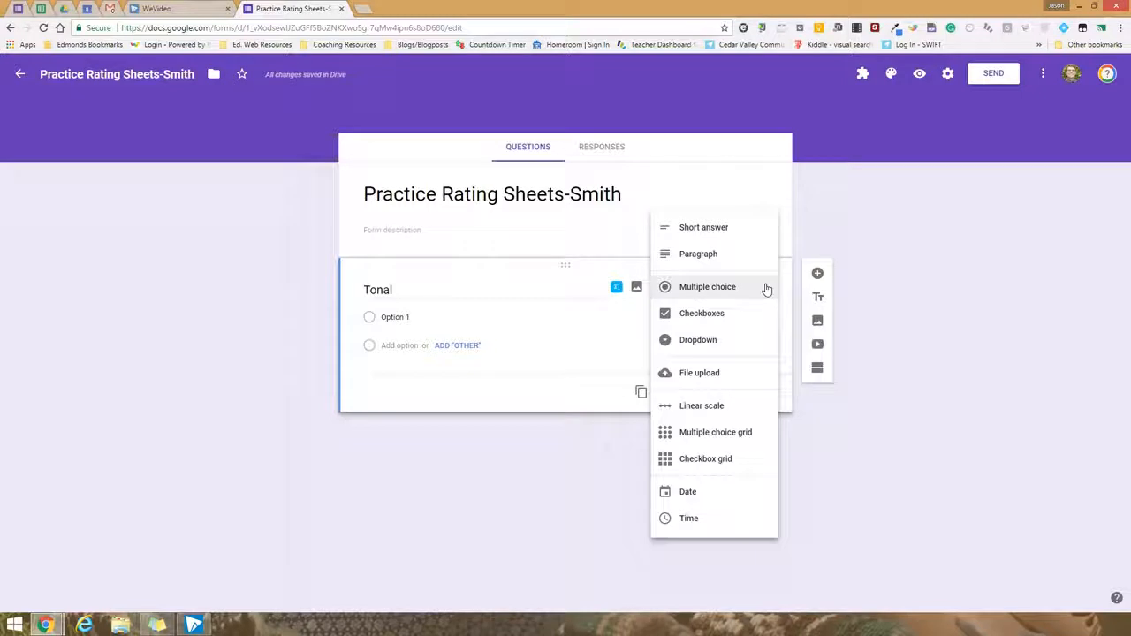
left_click(704, 460)
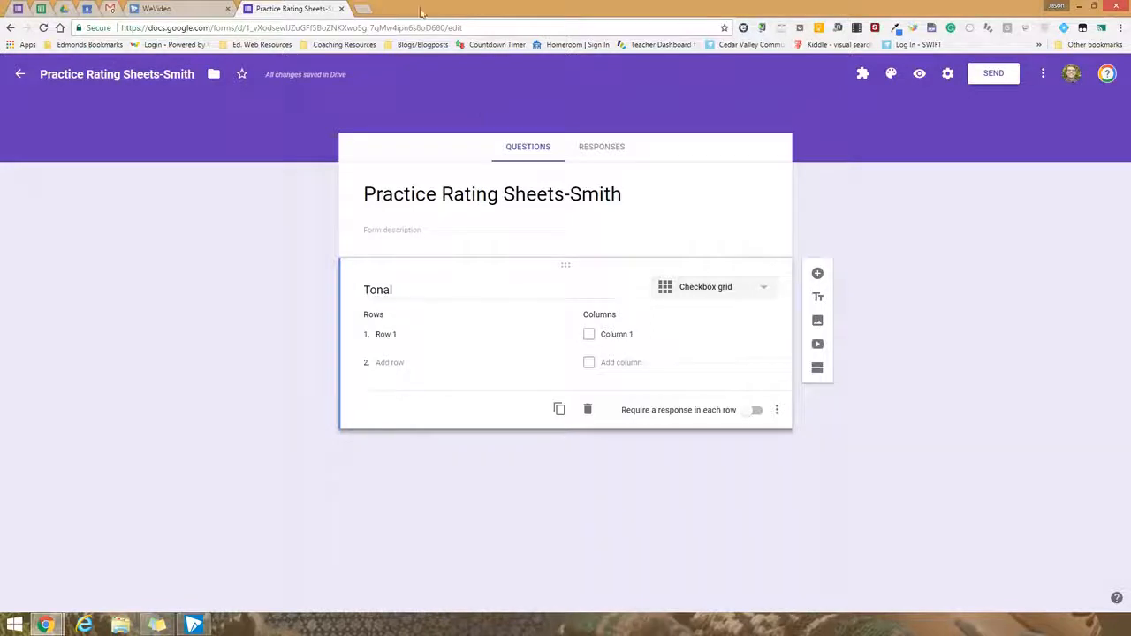
Search Google Drive for "pretend" and open the Pretend Class Spreadsheet.
left_click(370, 10)
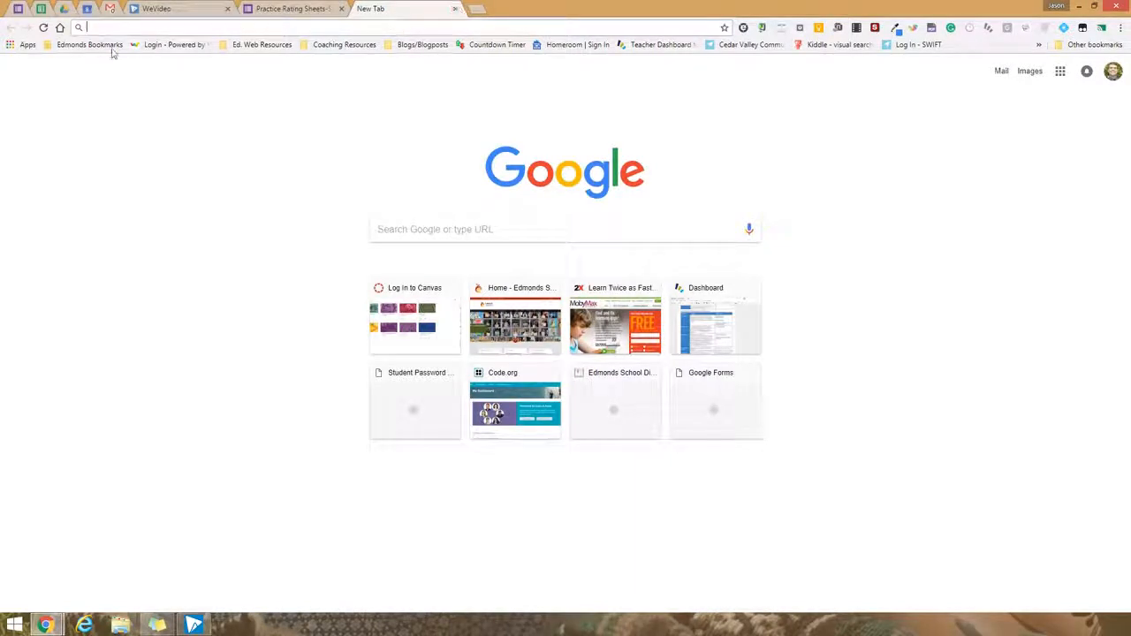
left_click(63, 11)
left_click(168, 70)
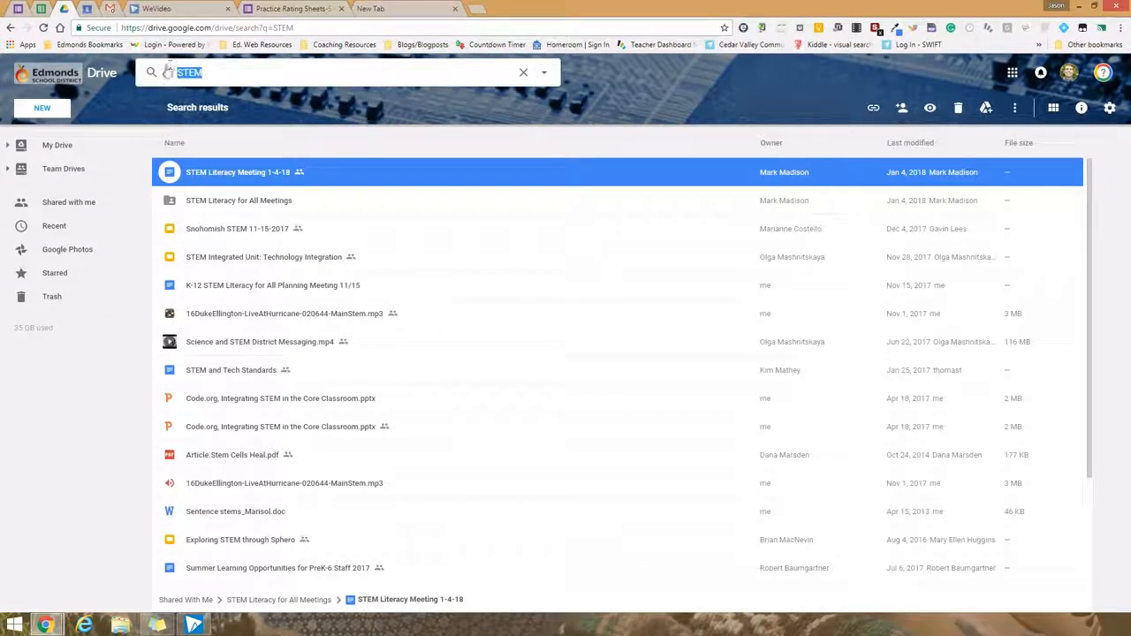
type("preten")
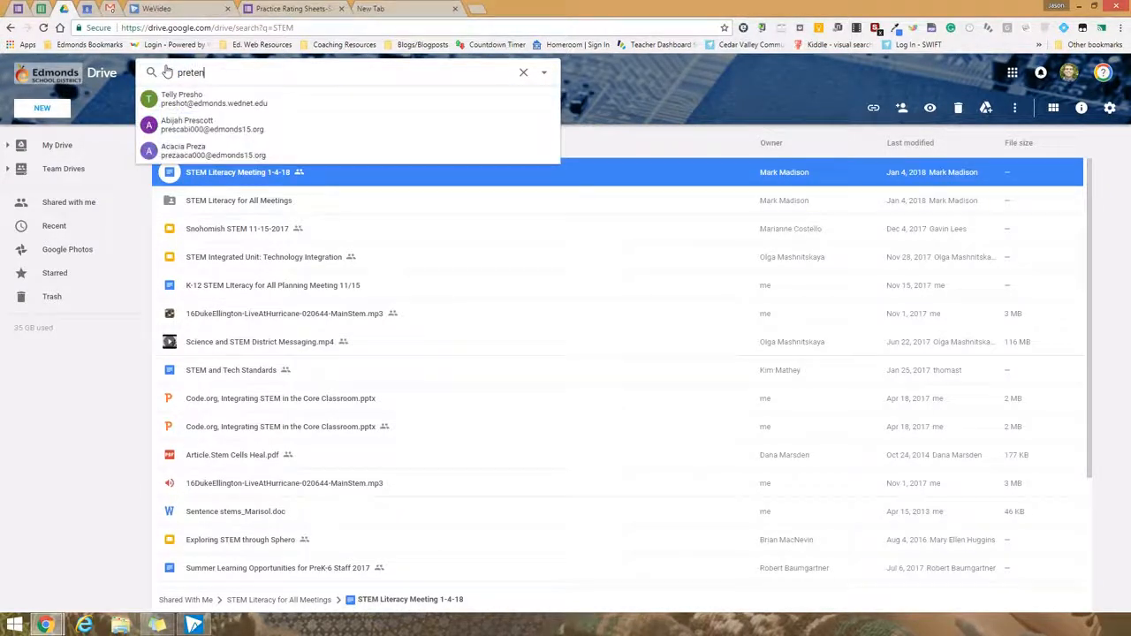
type("d")
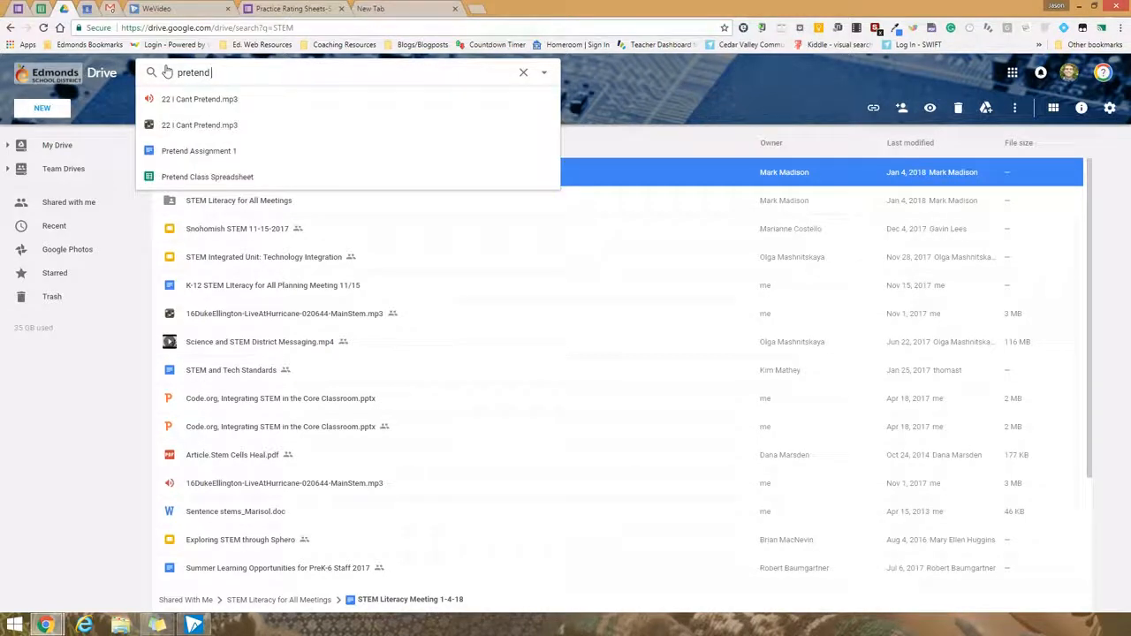
left_click(177, 176)
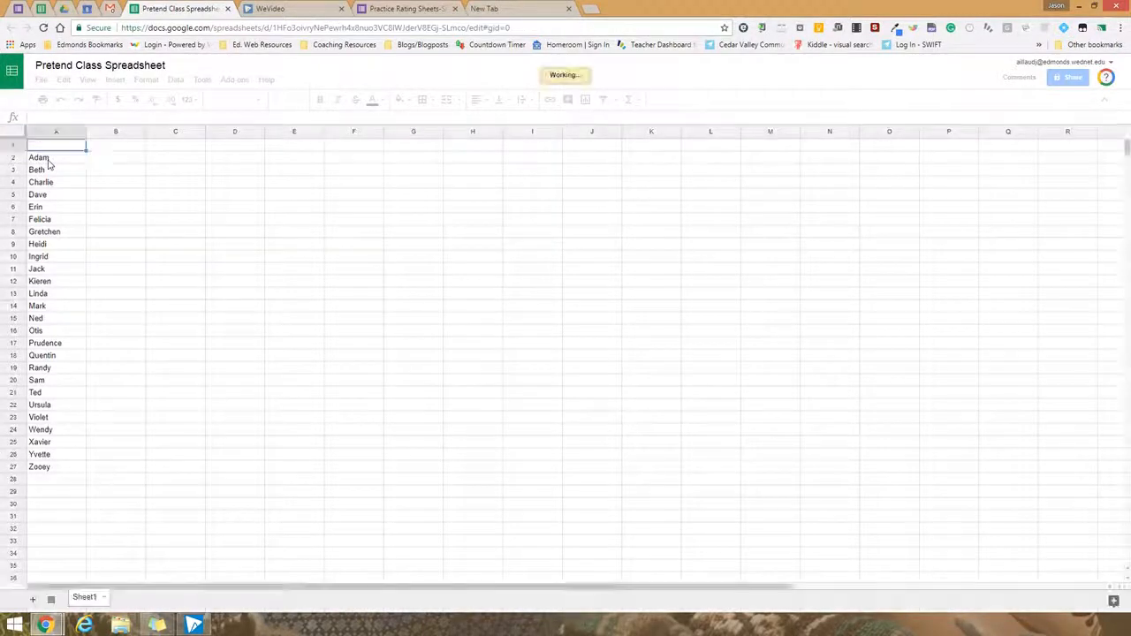
Copy the full list of student names in cells A2 to A27 to the clipboard.
left_click(48, 160)
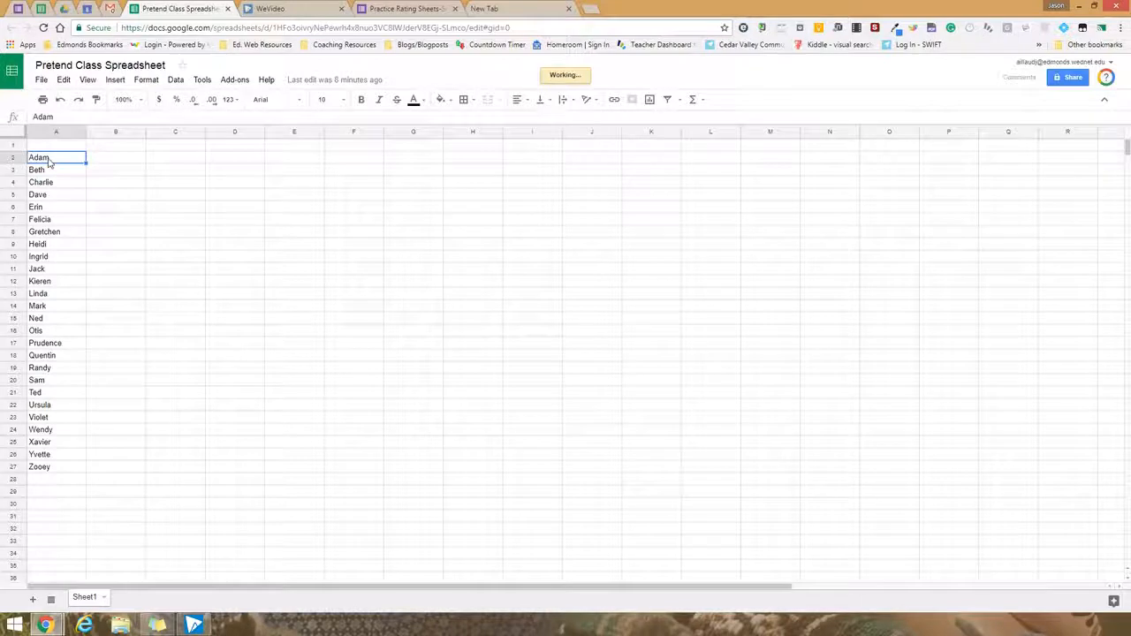
left_click_drag(49, 164, 62, 471)
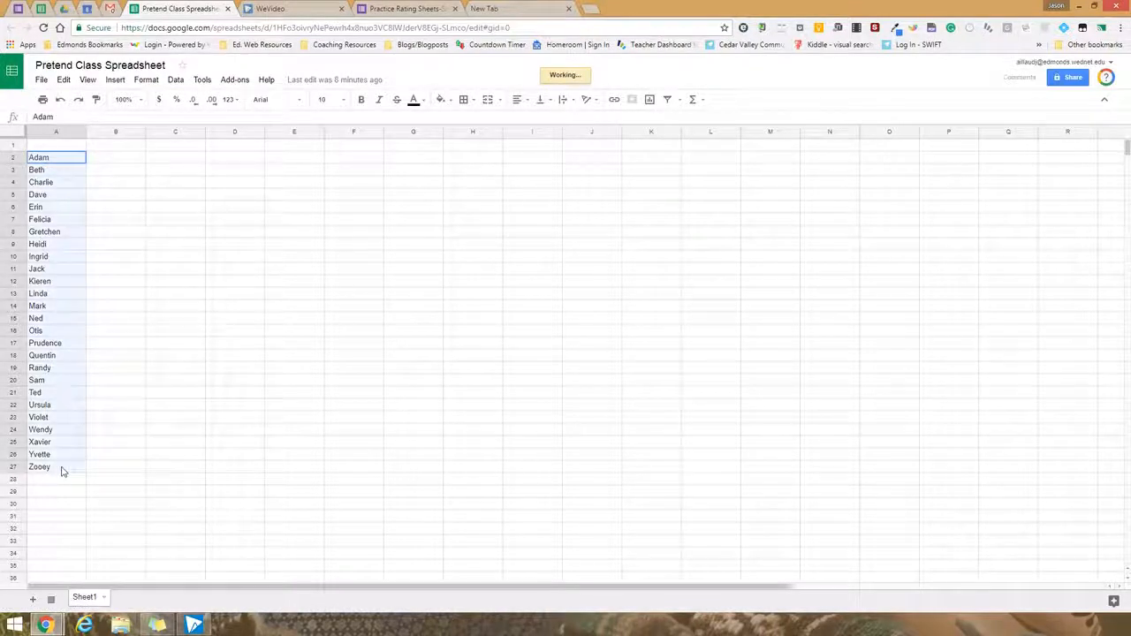
right_click(59, 431)
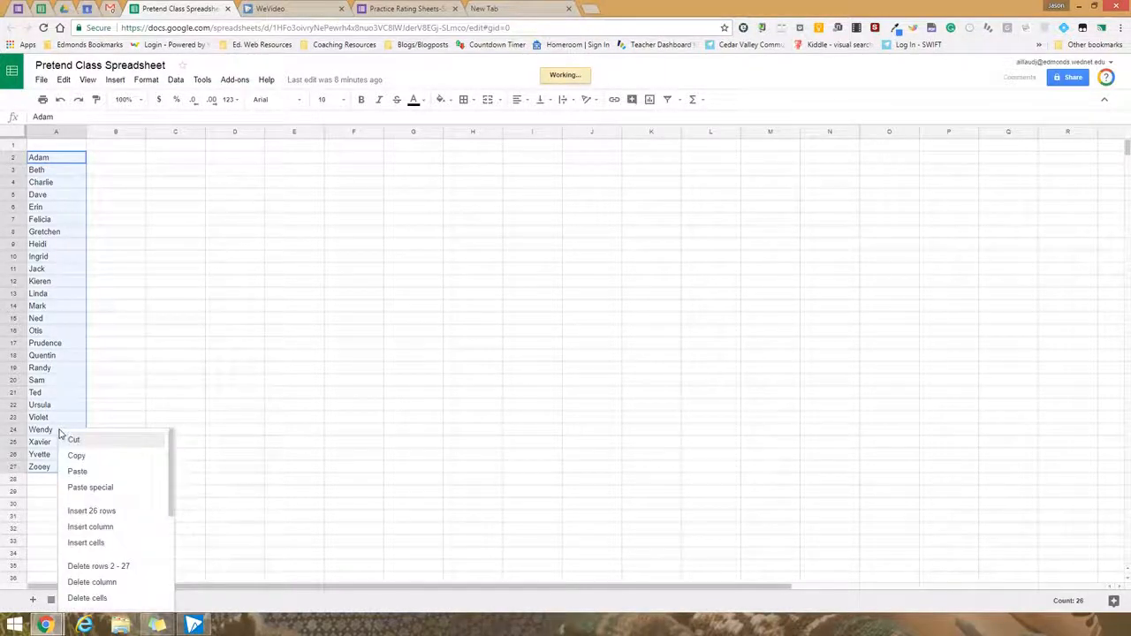
left_click(147, 440)
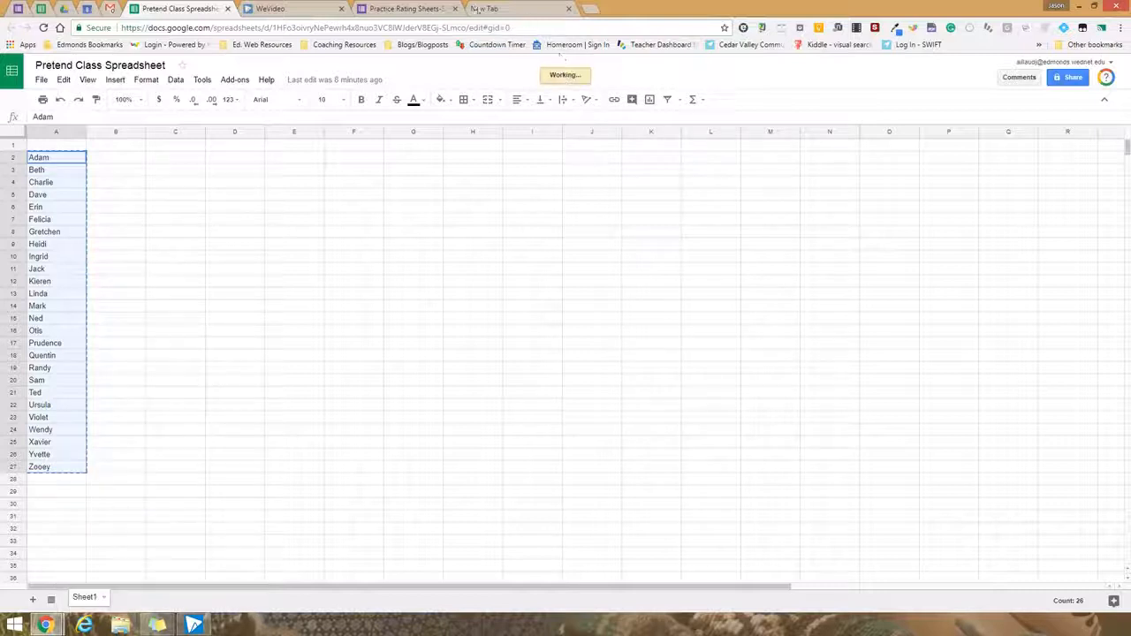
Return to the Practice Rating Sheets form and paste the student names as the rows of the Tonal grid, replacing Row 1.
left_click(406, 9)
left_click(383, 340)
right_click(382, 336)
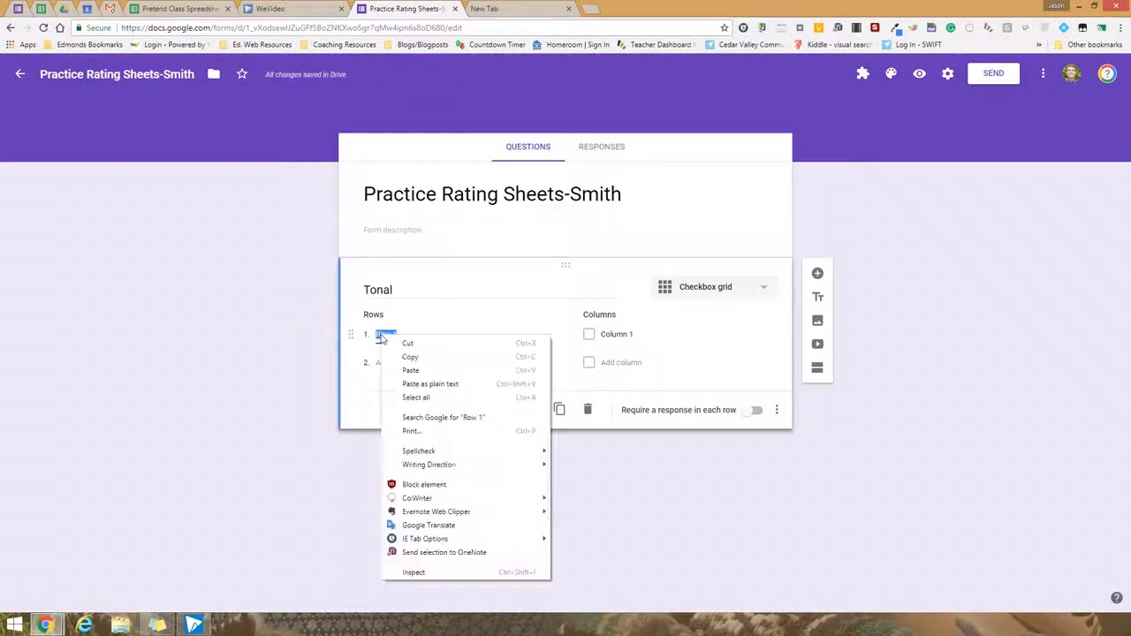
left_click(426, 367)
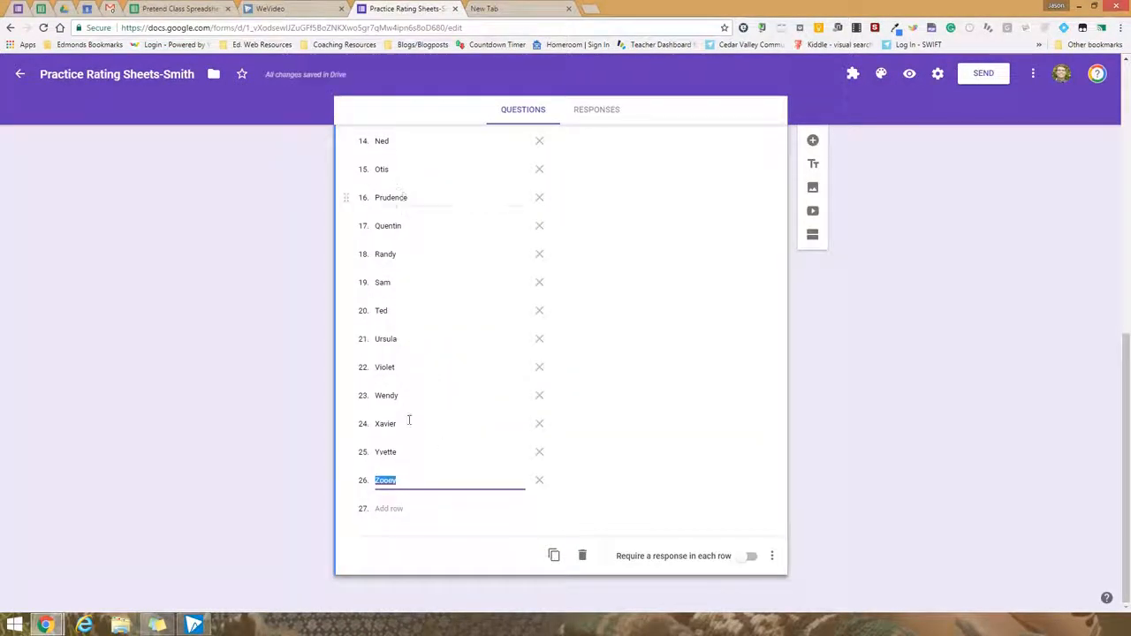
Set the Tonal grid's columns to "Yes", "No" and "Not Attempted".
scroll(413, 400, "up", 3)
scroll(413, 399, "up", 4)
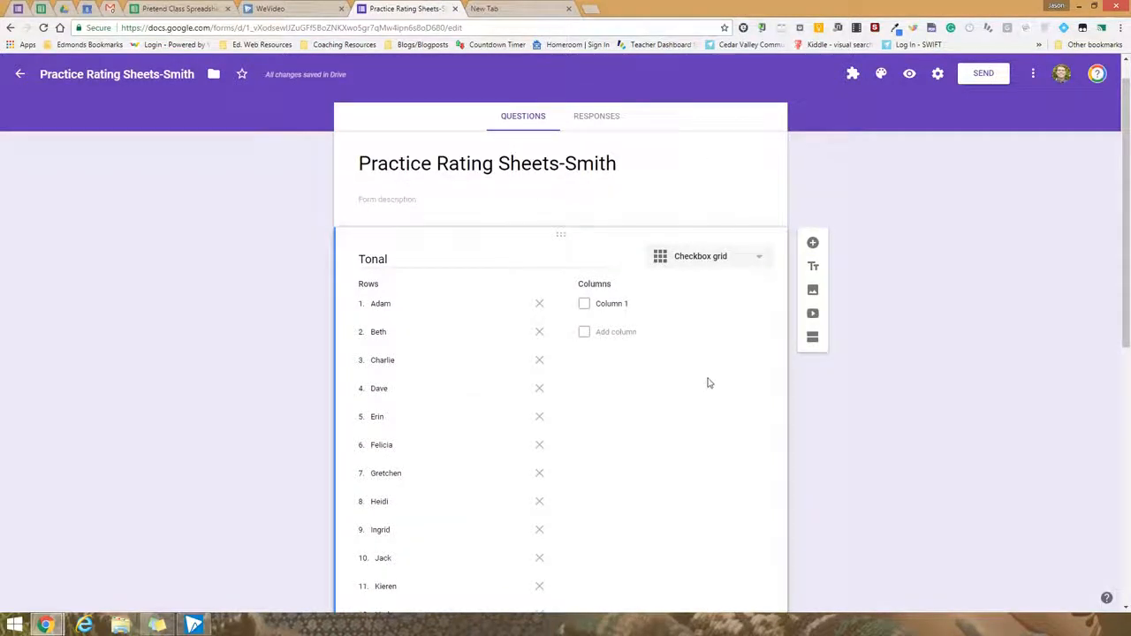
left_click(610, 303)
type("Ye")
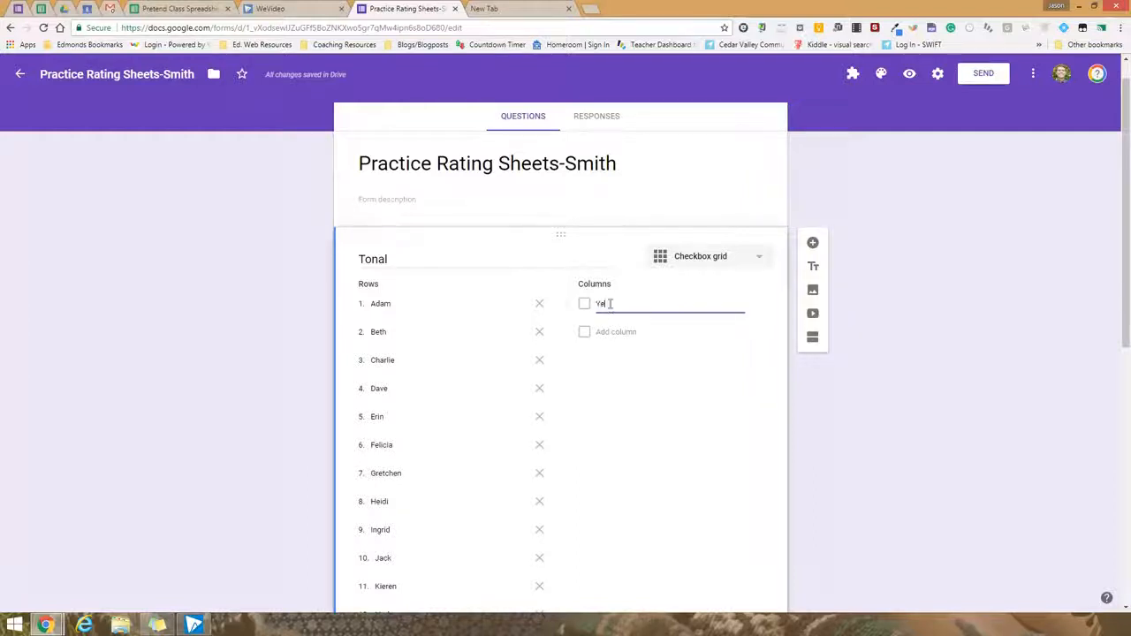
type("s")
key("Return")
type("No")
key("Return")
type("Not ")
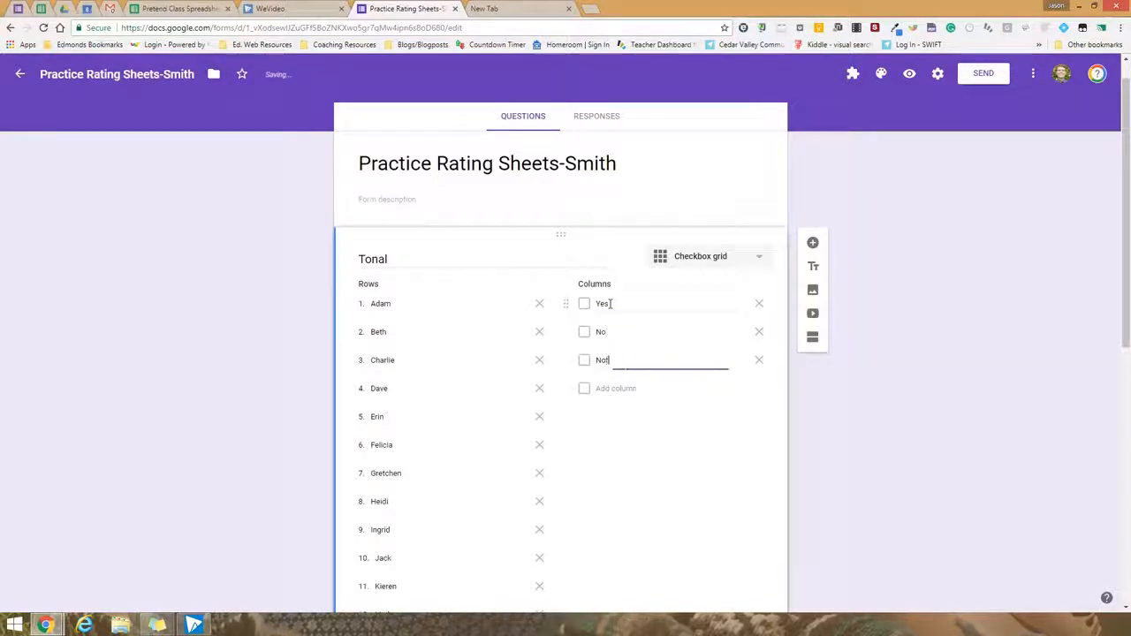
type("Attempted")
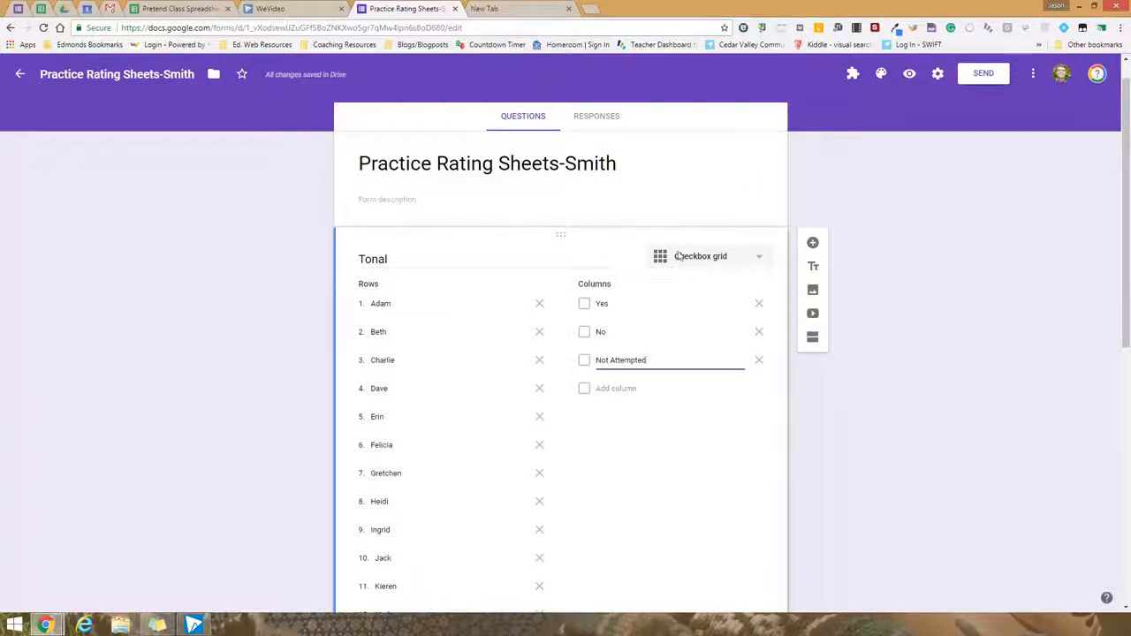
Duplicate the completed Tonal checkbox grid question.
scroll(586, 402, "down", 1)
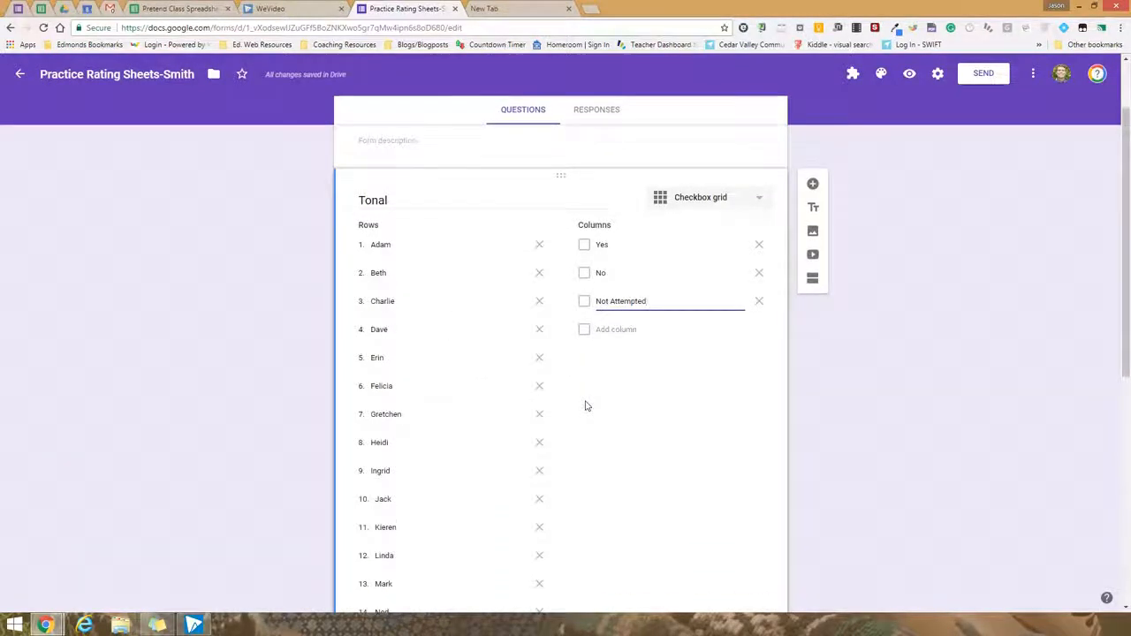
scroll(586, 405, "down", 6)
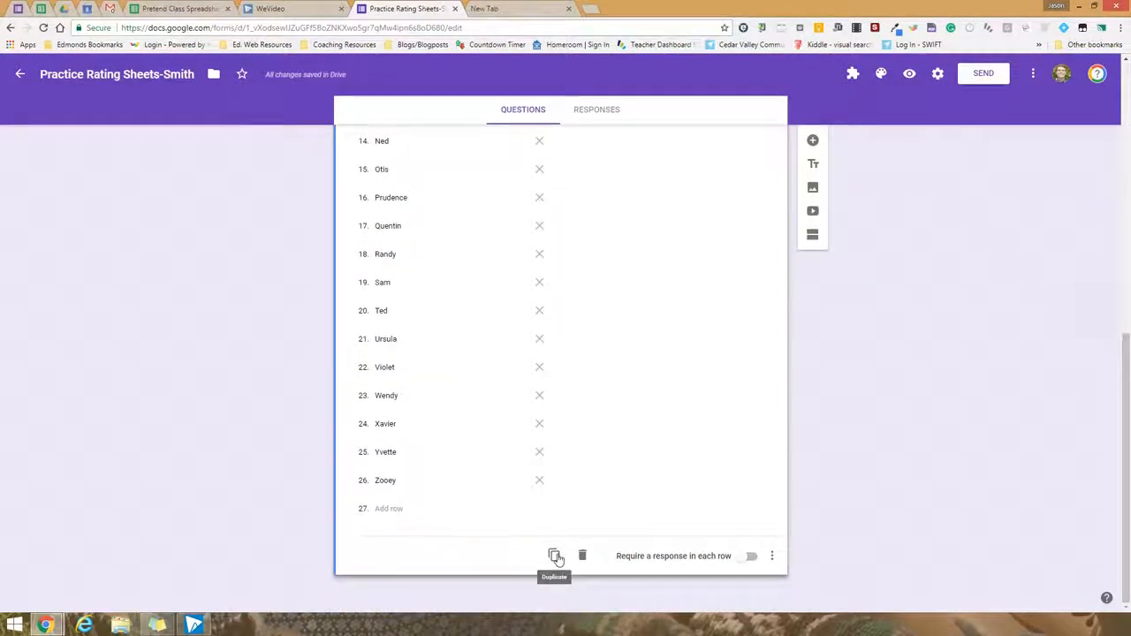
left_click(555, 557)
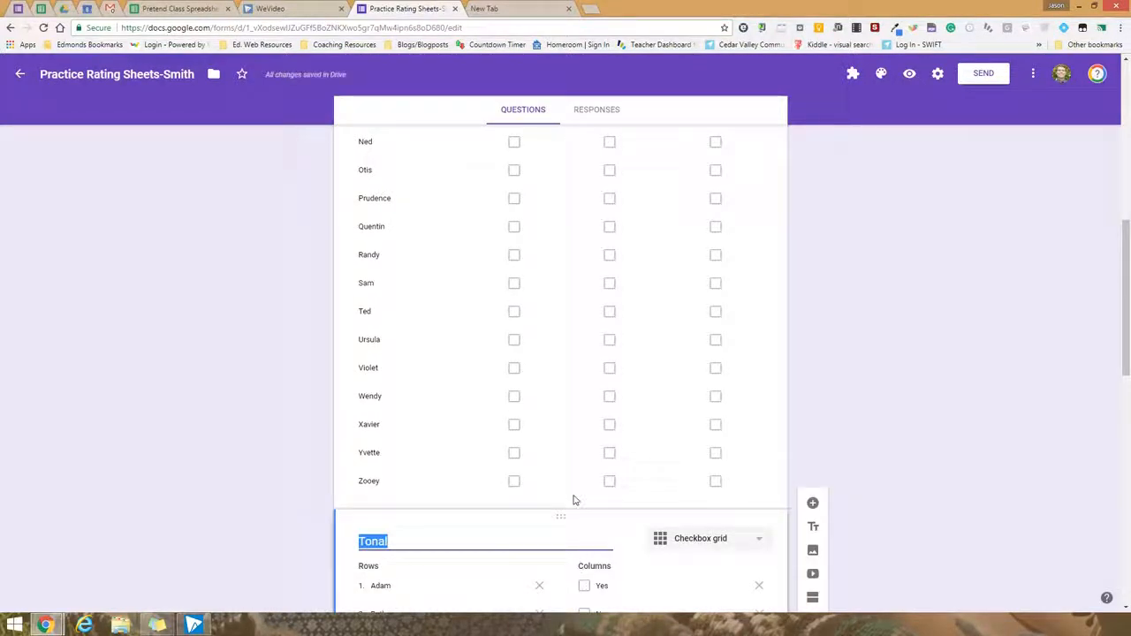
Title the duplicated checkbox grid question "Rhythm".
type("Rhythm")
scroll(573, 498, "down", 2)
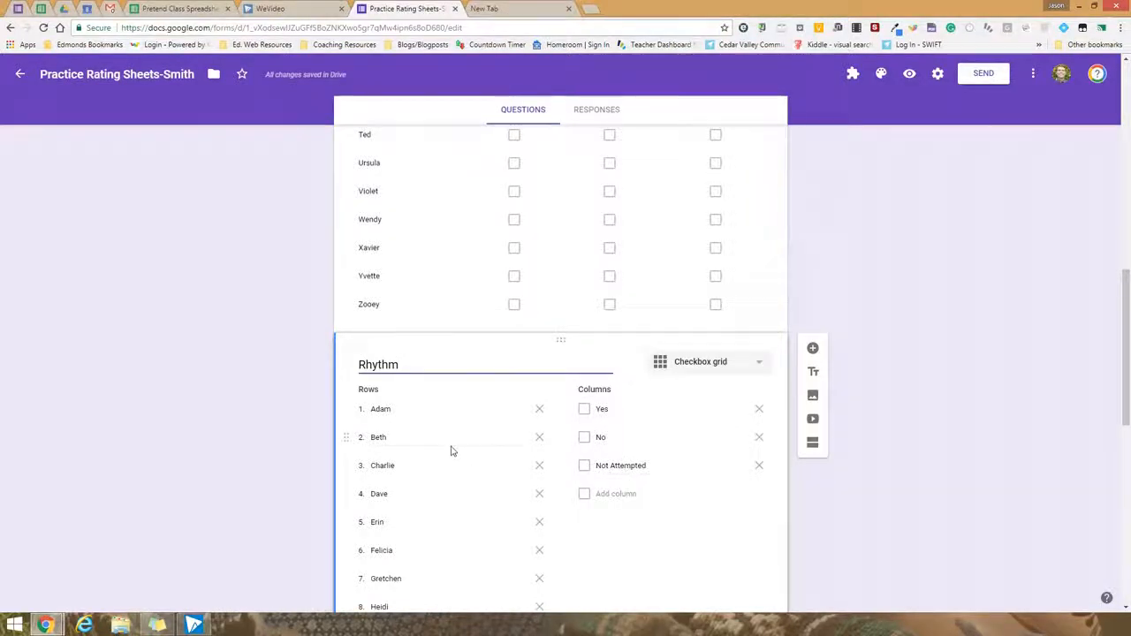
scroll(450, 451, "down", 3)
scroll(451, 451, "up", 5)
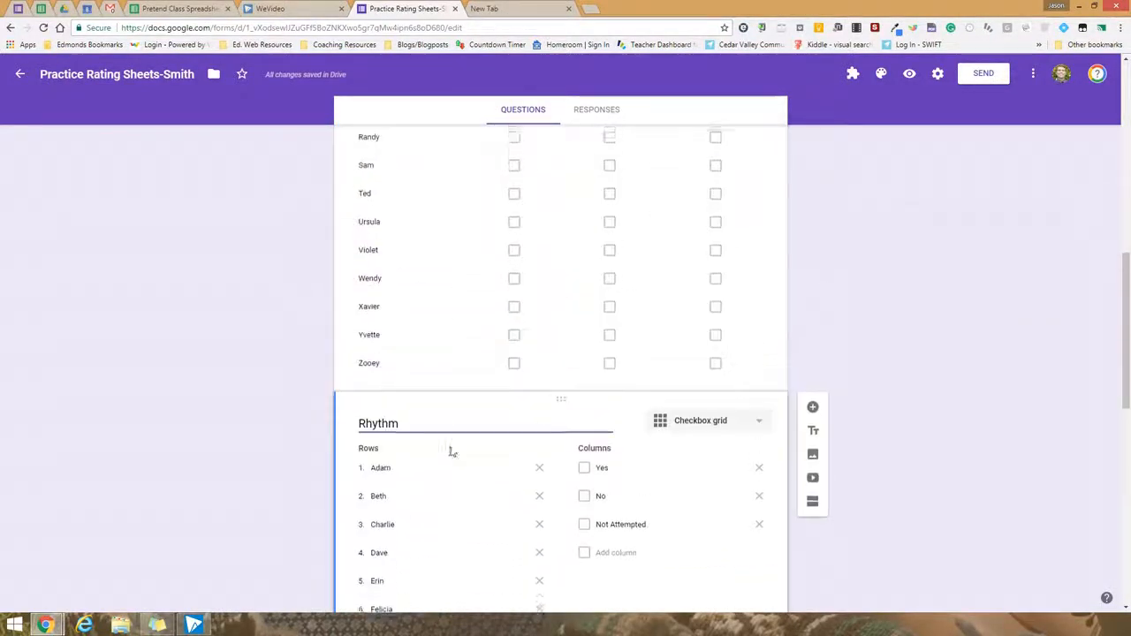
scroll(449, 453, "up", 6)
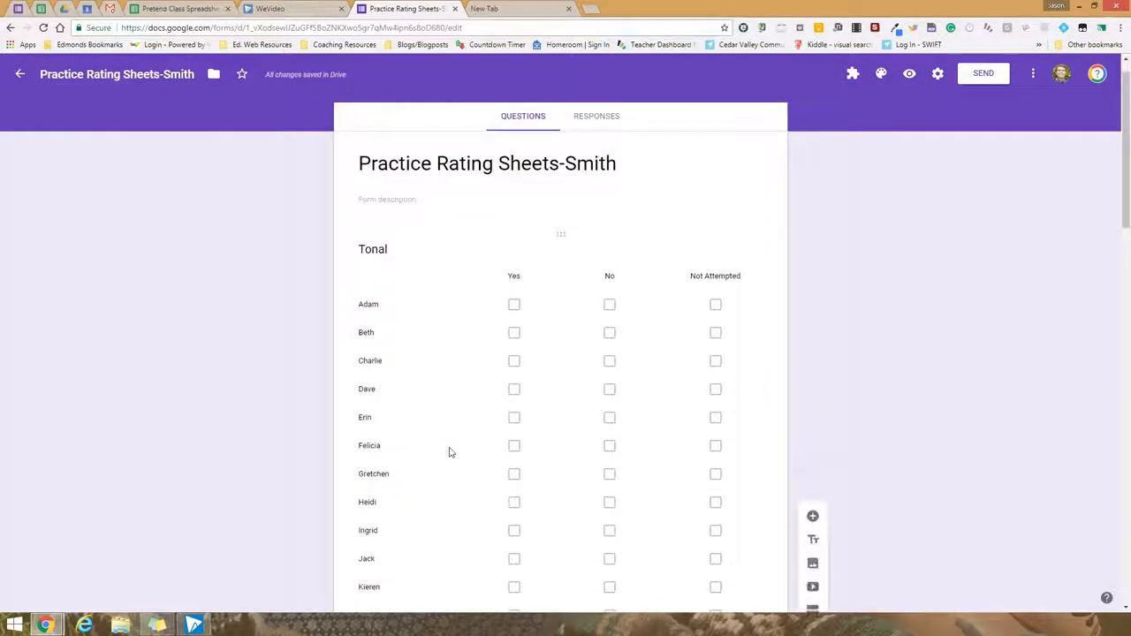
Preview the form as respondents see it, return to editing, and look at the form's option for making a copy.
left_click(910, 74)
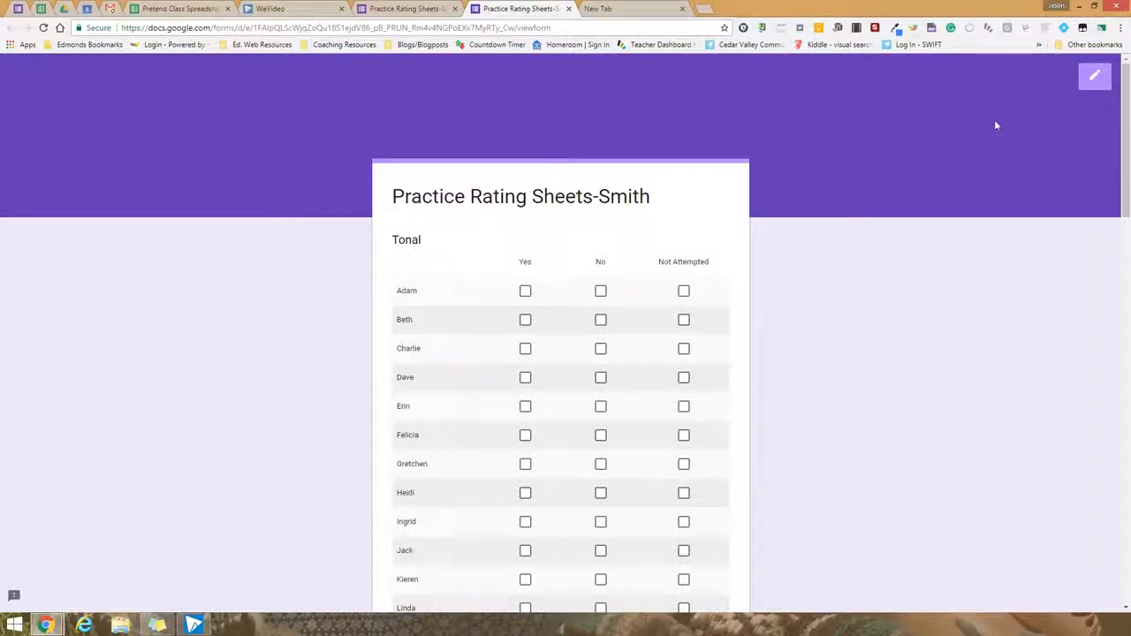
left_click(1093, 77)
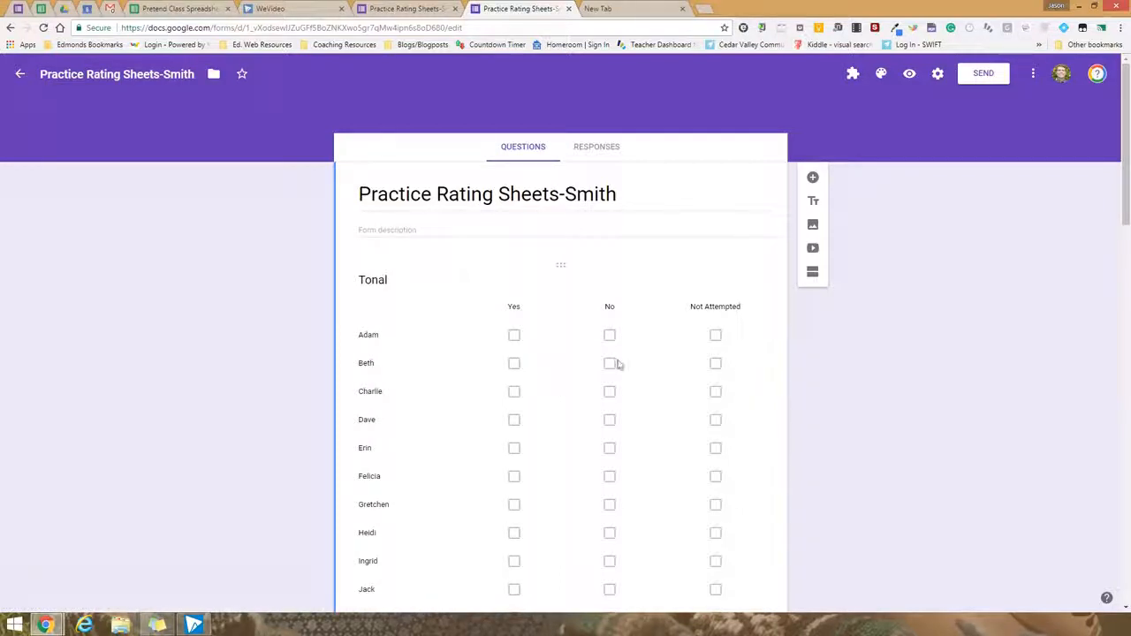
left_click(1033, 75)
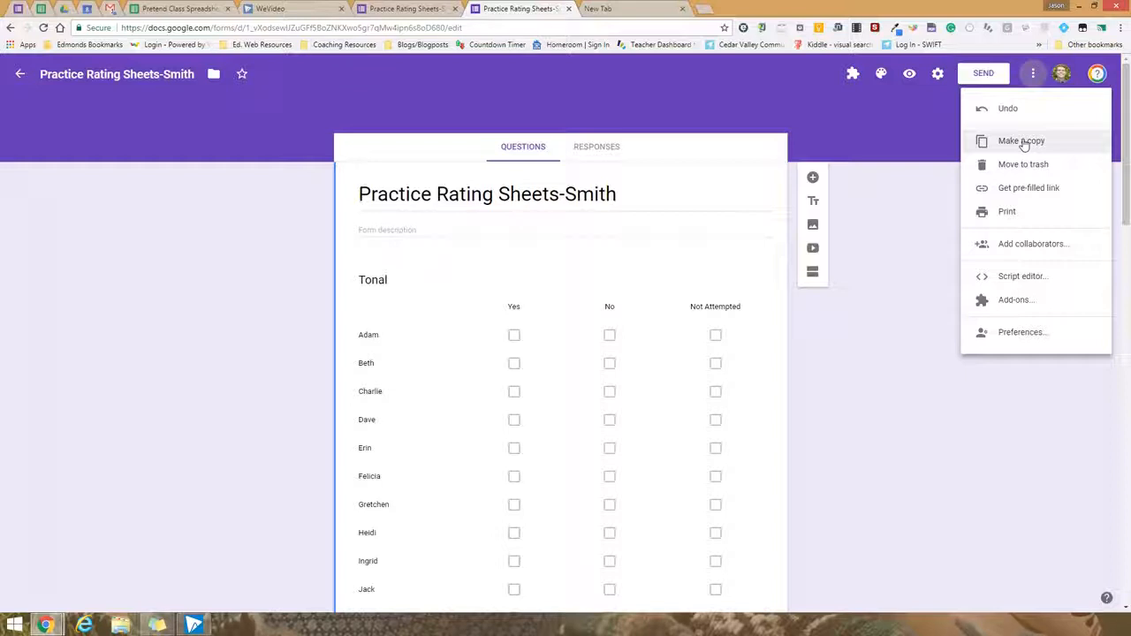
left_click(879, 131)
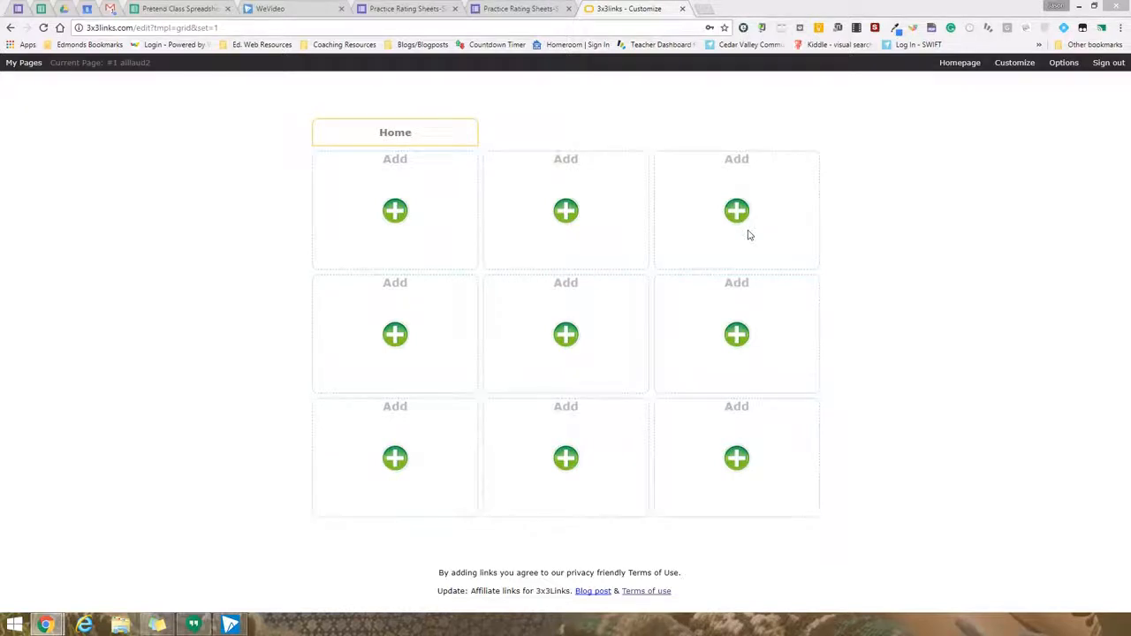
Open 3x3links.com in a new browser tab to view the existing speed-dial page.
left_click(705, 9)
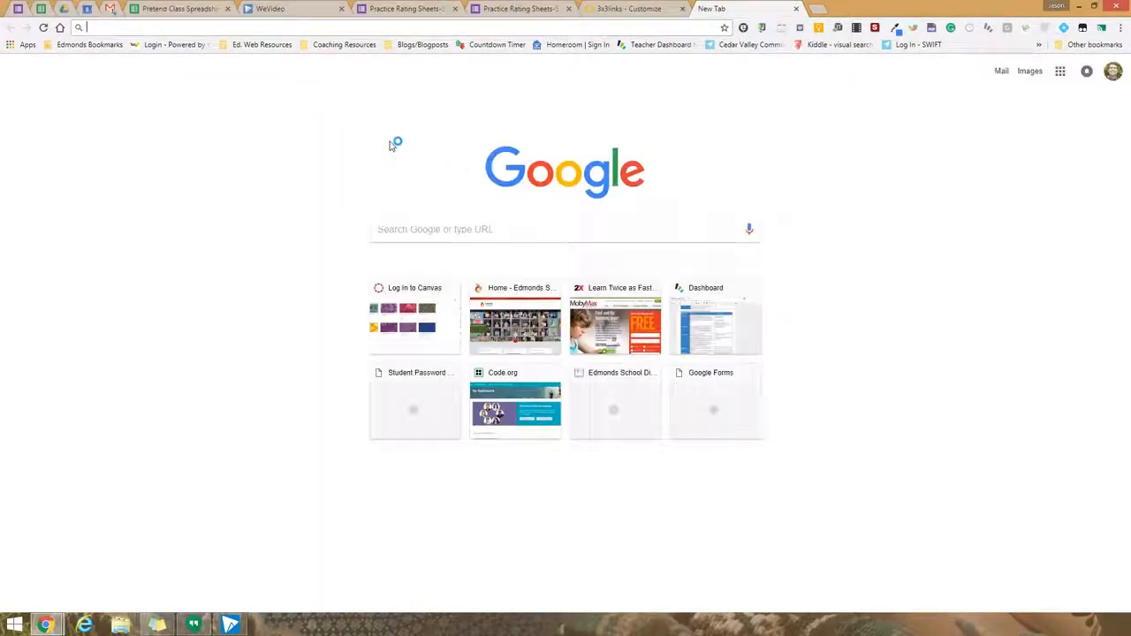
type("3")
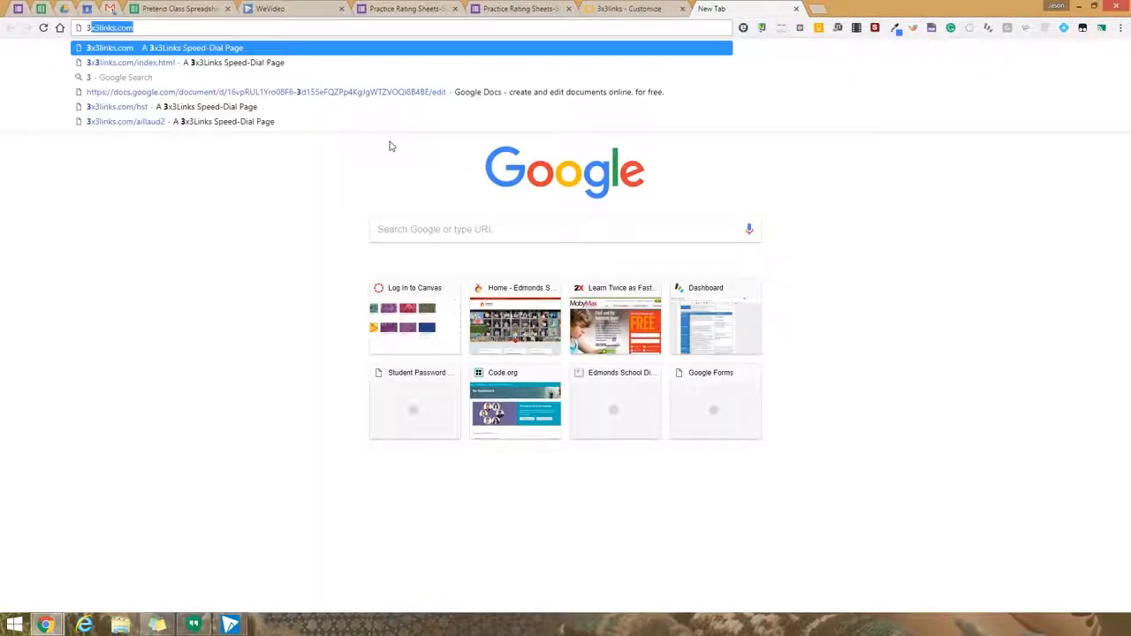
type("x3l")
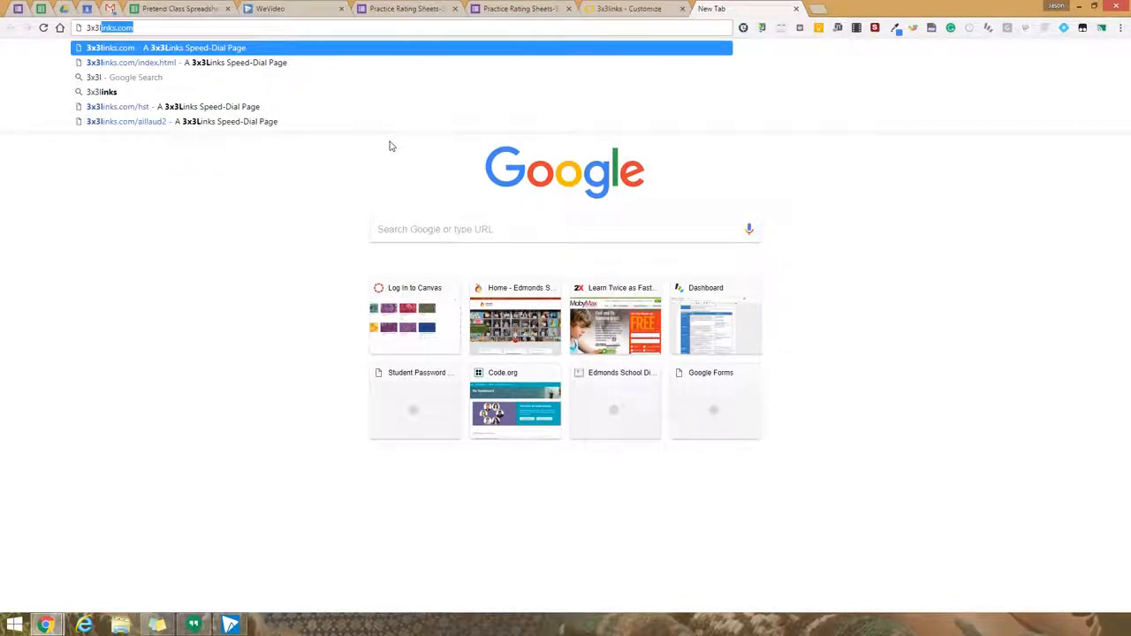
type("inks.com")
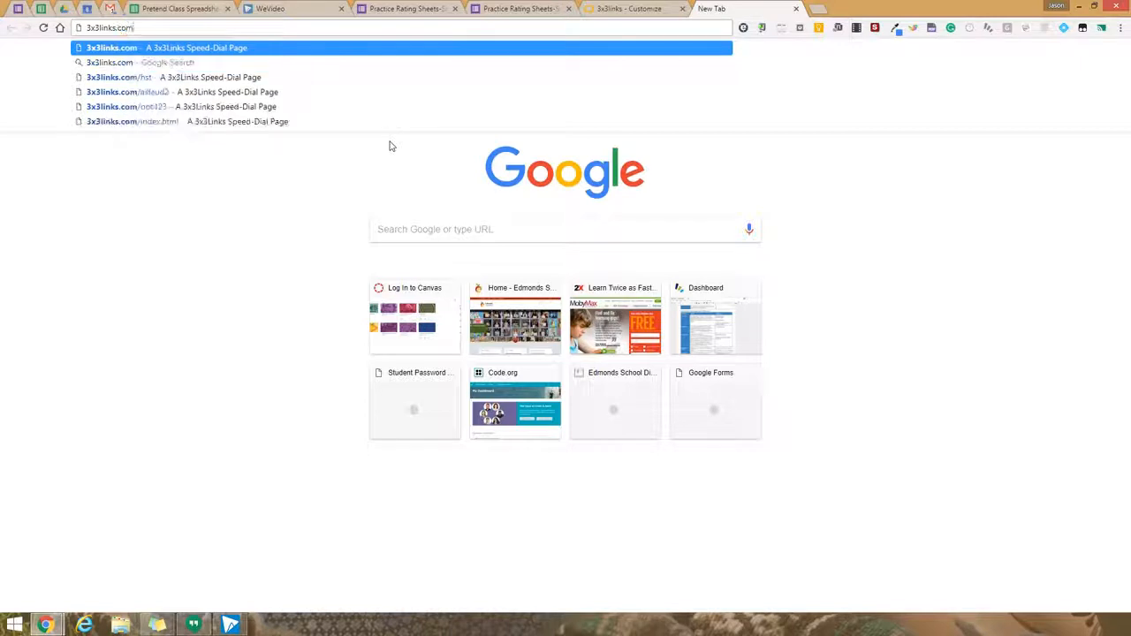
key("Return")
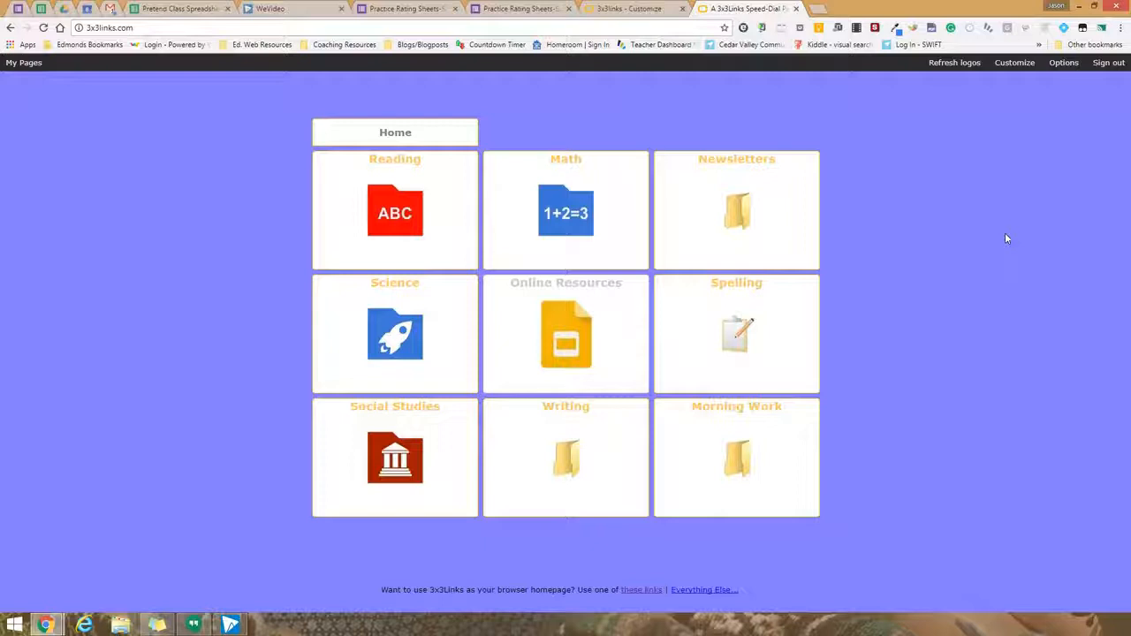
Return to the blank 3x3links customize page and add a folder captioned "Kindergarten" in the first cell.
left_click(629, 8)
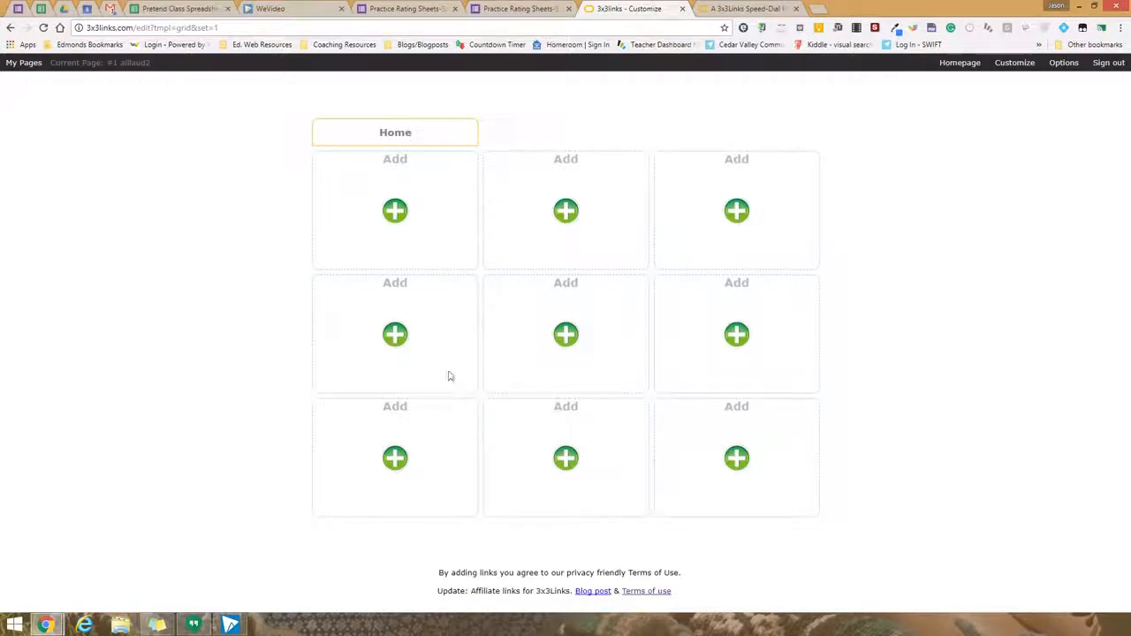
left_click(398, 217)
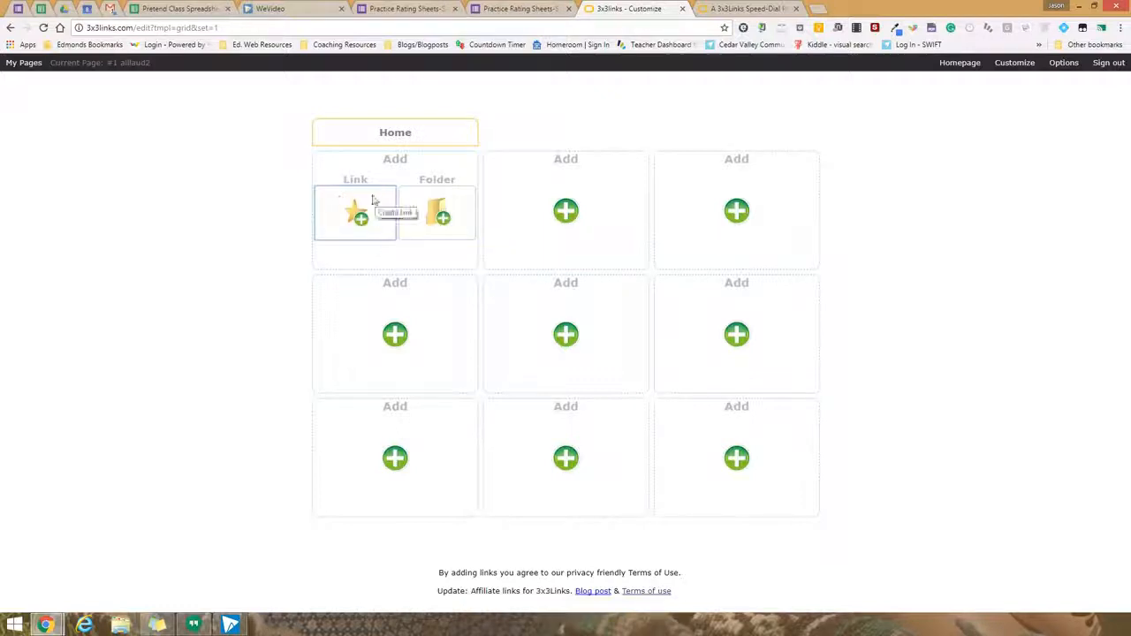
left_click(441, 215)
type("Kindergarten")
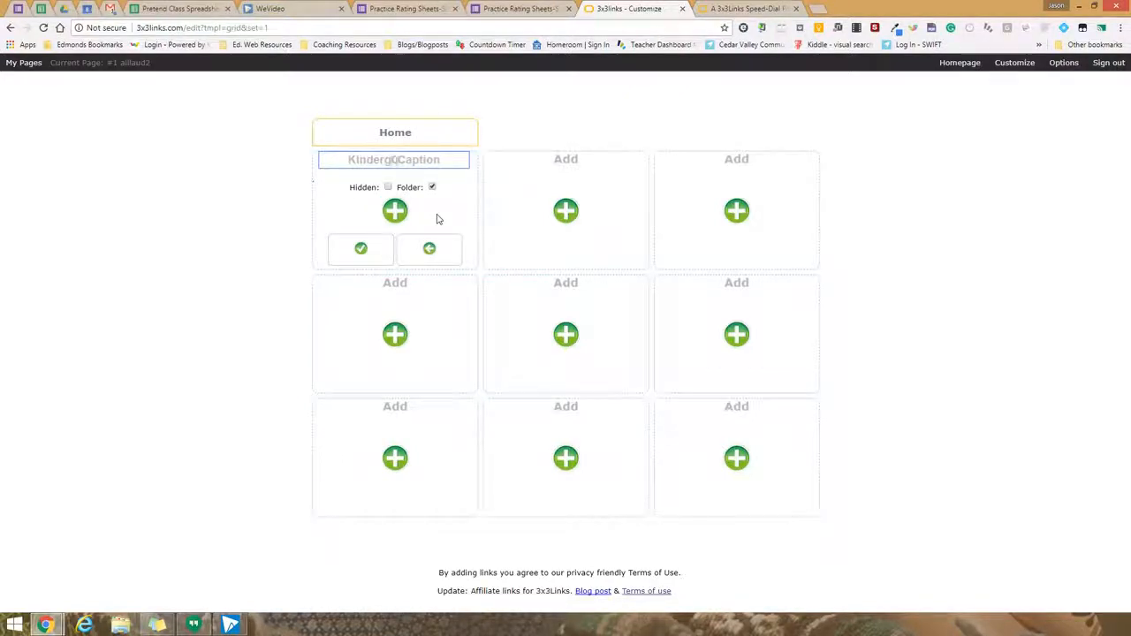
key("Delete")
key("Delete")
key("Delete")
key("Delete")
key("Delete")
key("Delete")
key("Delete")
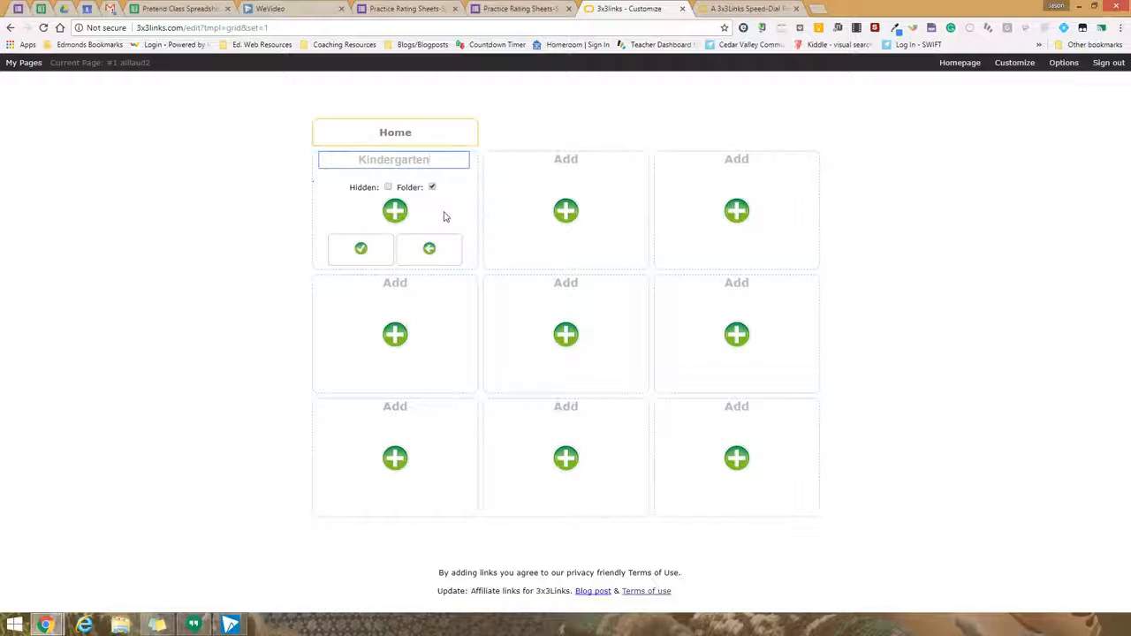
left_click(365, 253)
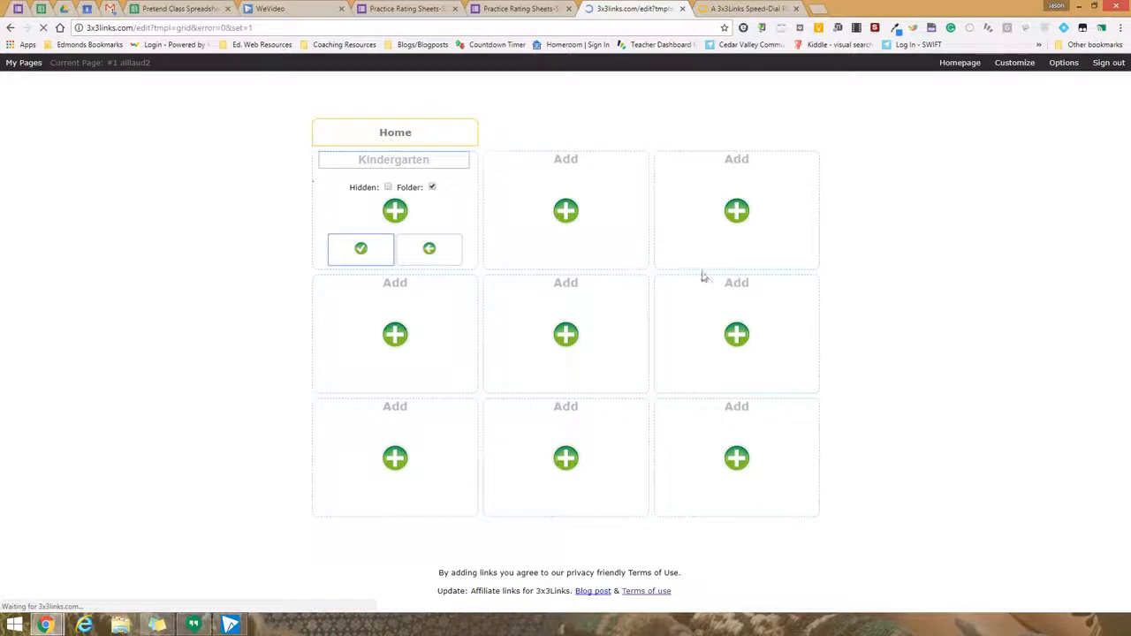
Add a folder captioned "First Grade" in the cell beside the Kindergarten folder.
left_click(566, 212)
left_click(604, 217)
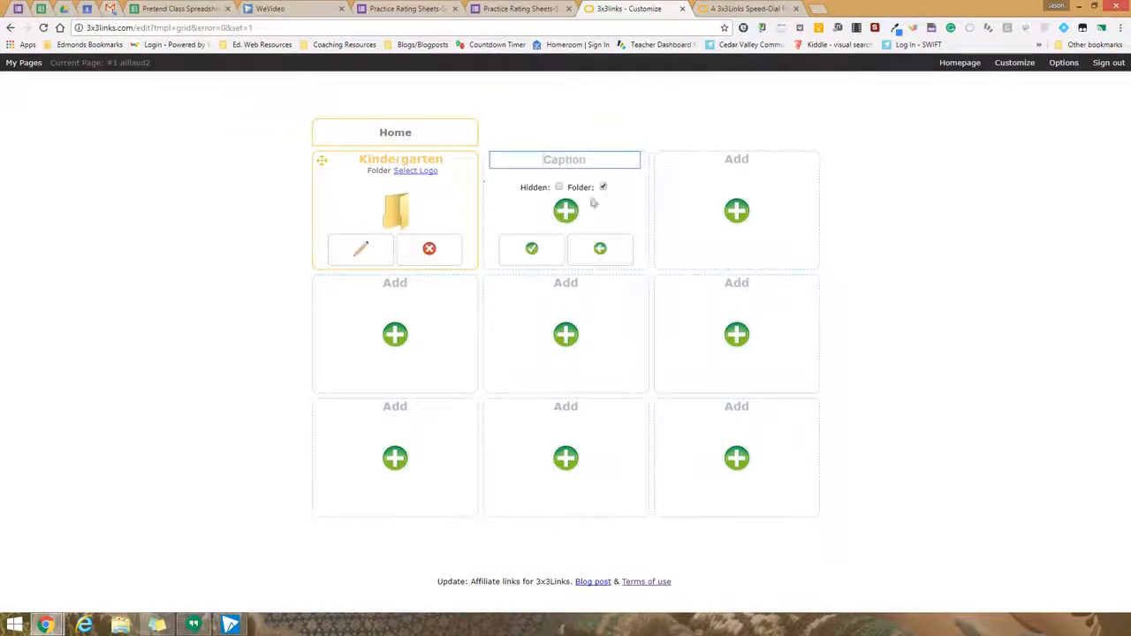
double_click(559, 156)
key("BackSpace")
type("First Grade")
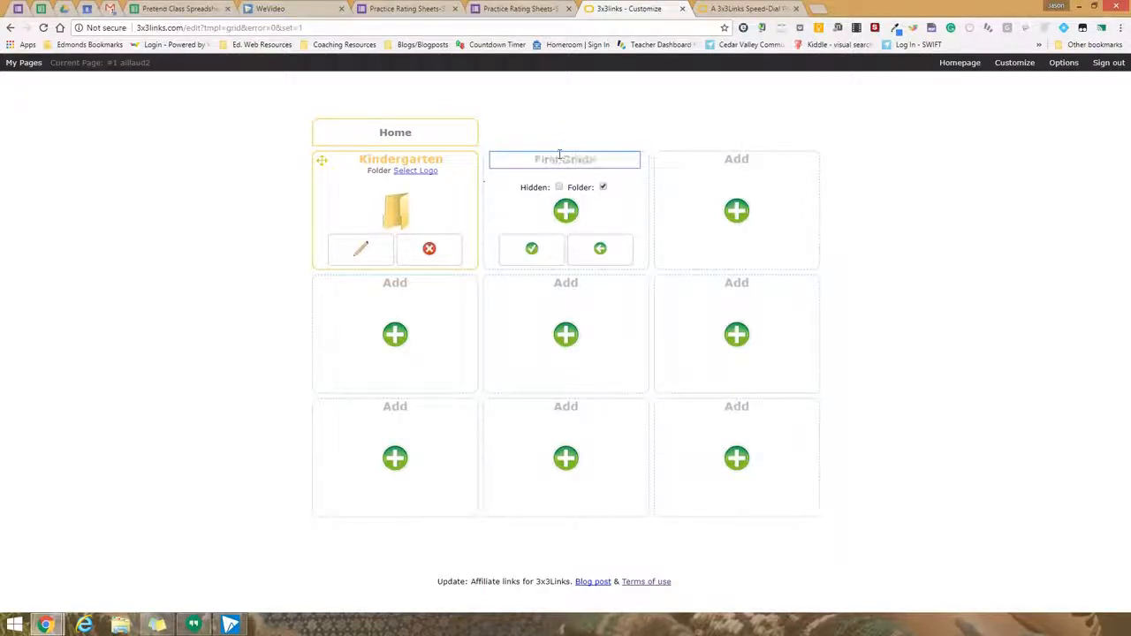
left_click(530, 249)
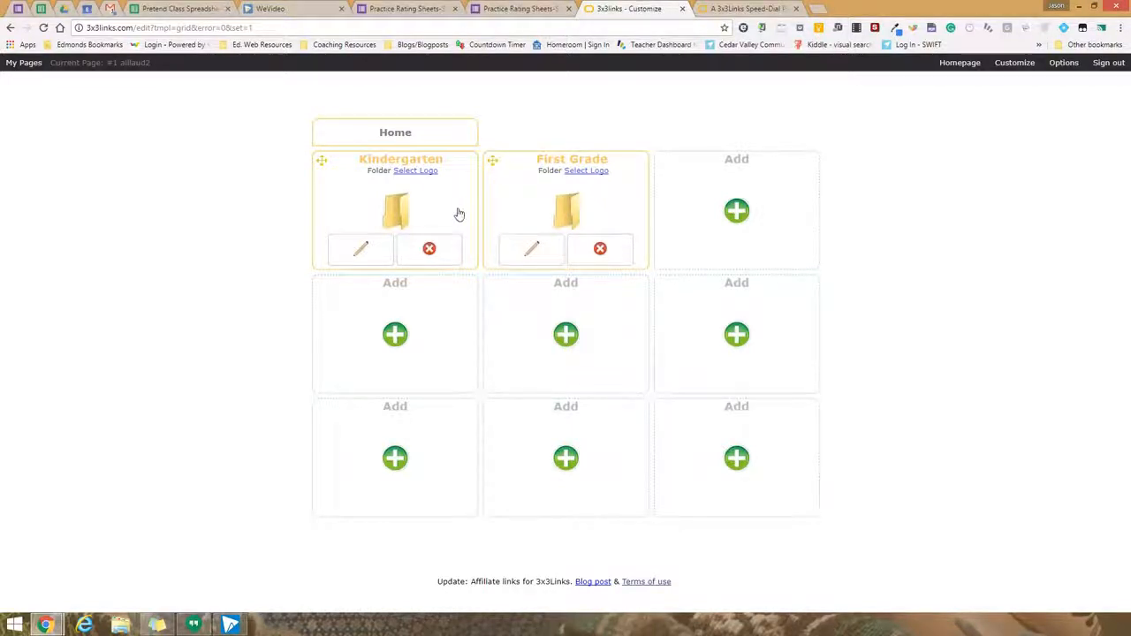
Open the Kindergarten folder, switch to the Practice Rating Sheets form and copy its full share link to the clipboard.
left_click(395, 211)
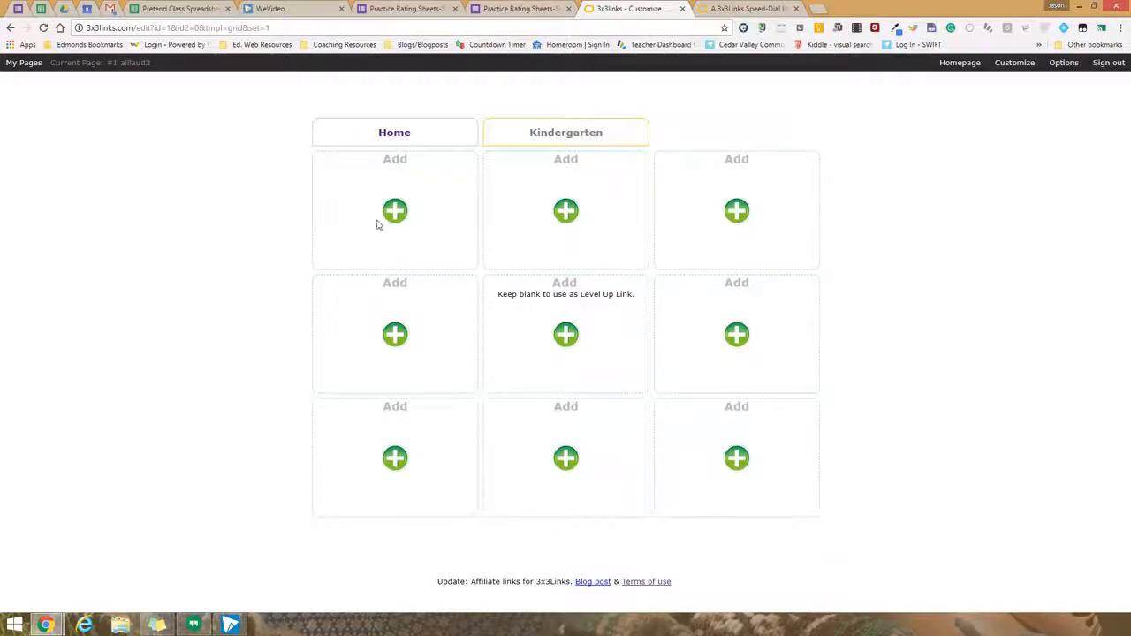
left_click(508, 7)
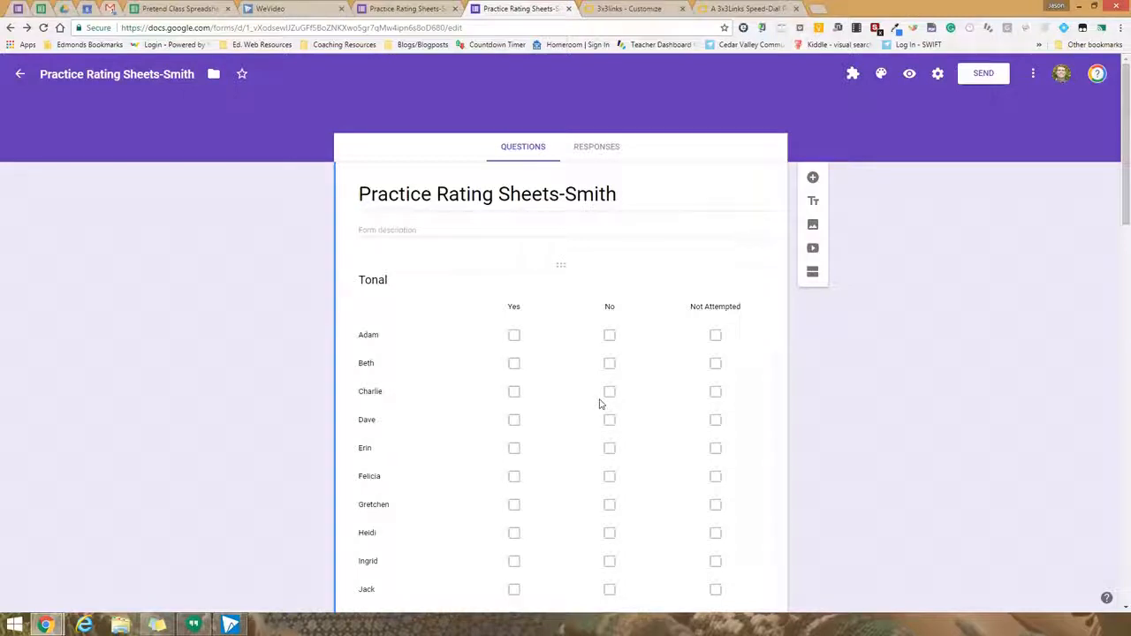
left_click(982, 74)
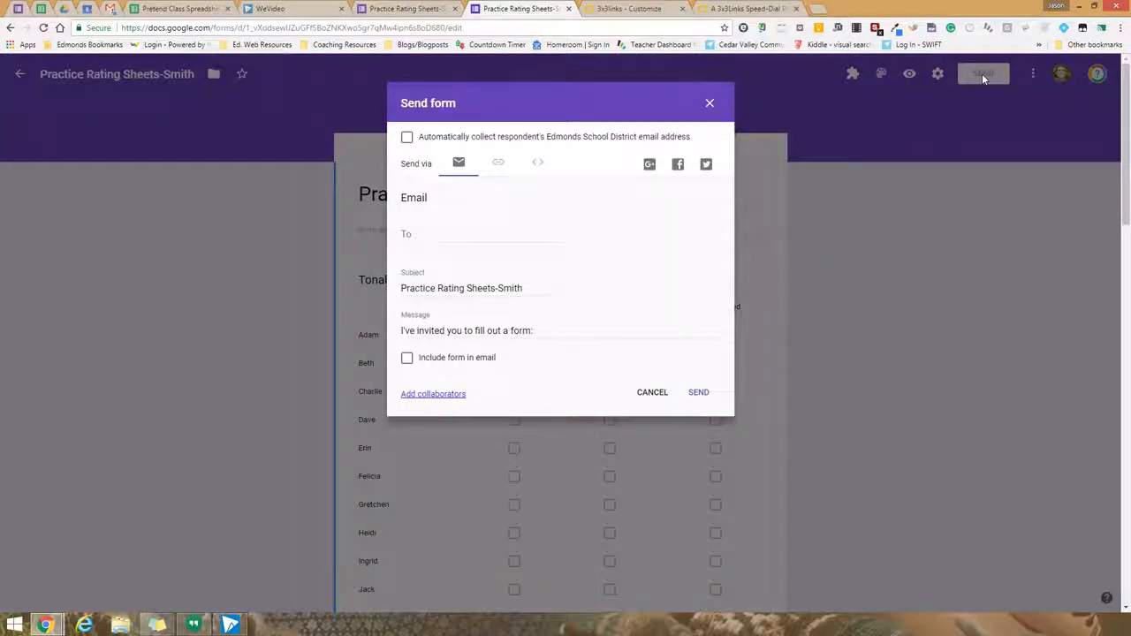
left_click(500, 164)
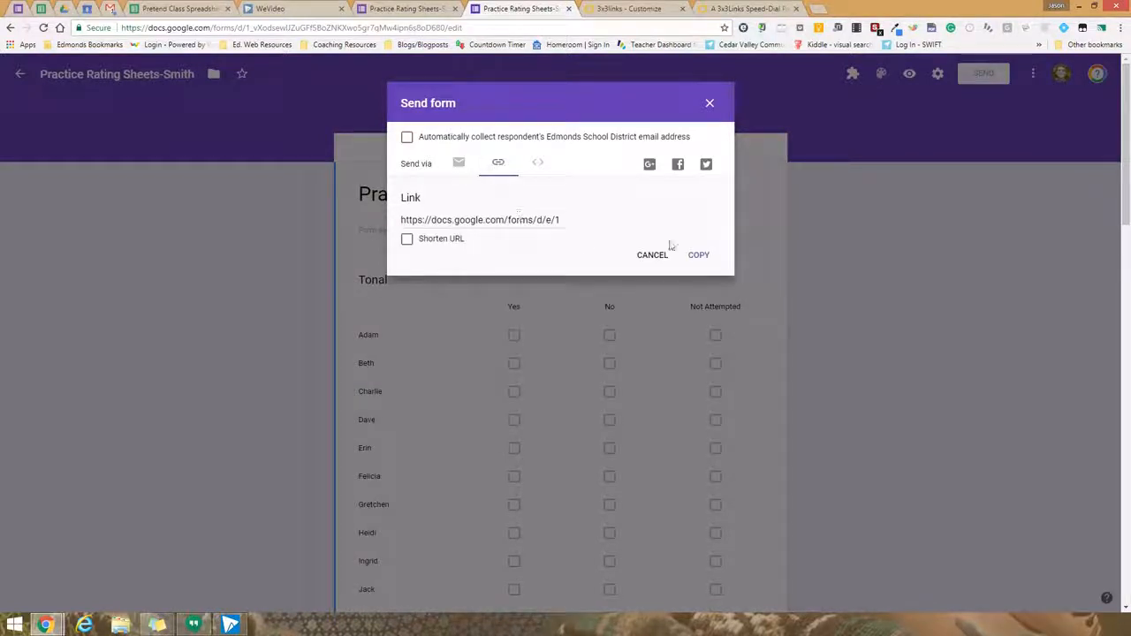
left_click(700, 258)
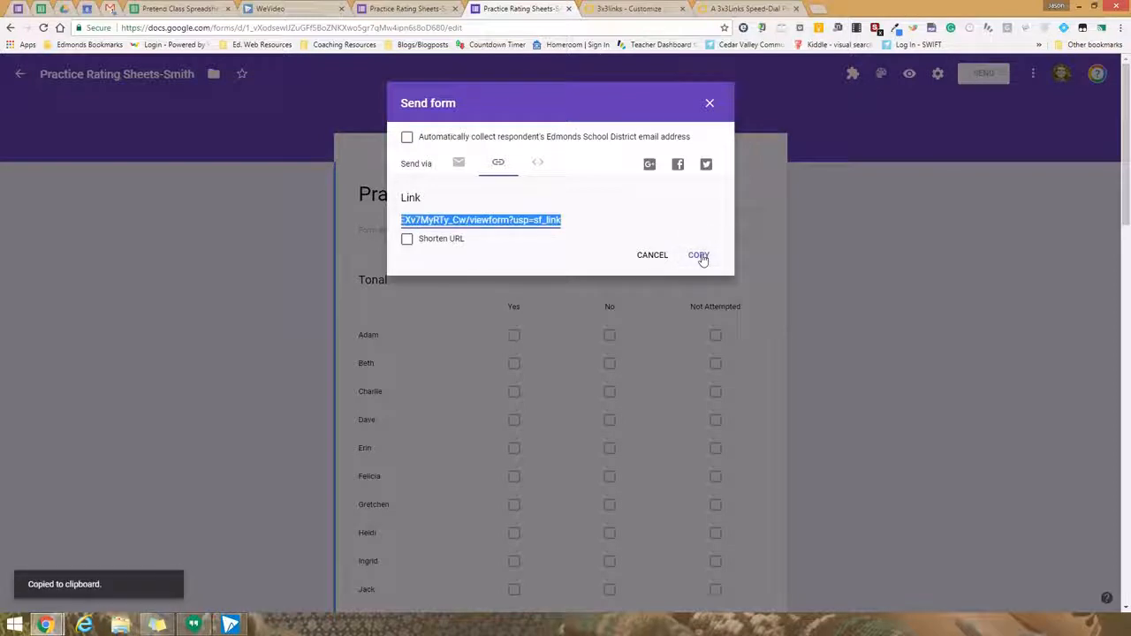
Back in the 3x3links Kindergarten folder, start a new link in the first cell, clear its default address and caption it with the teacher's surname.
left_click(624, 9)
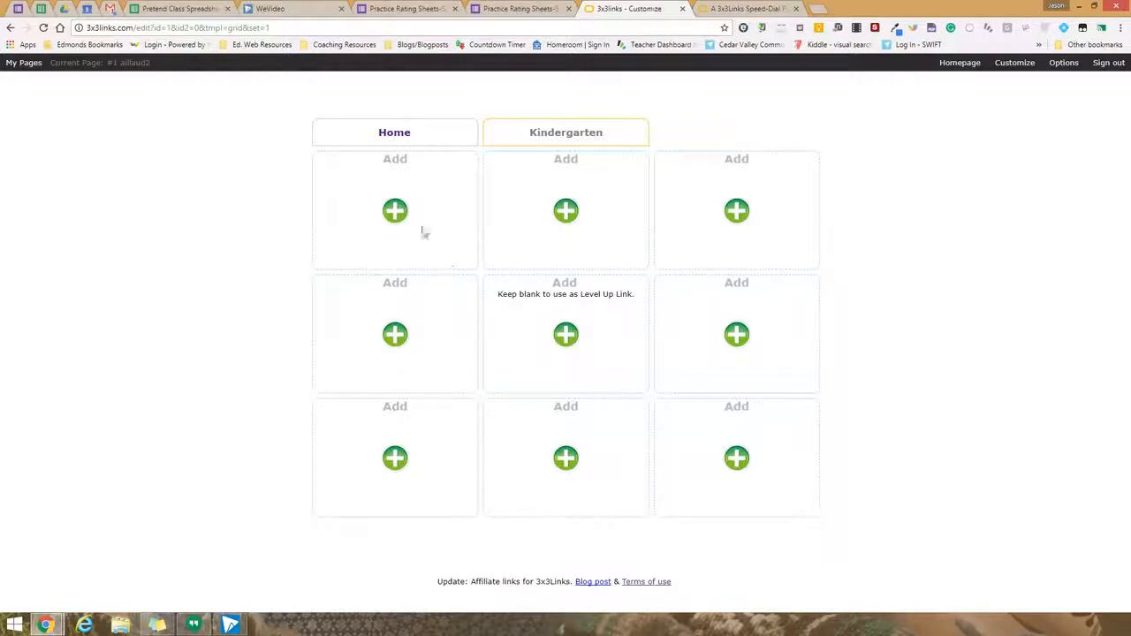
left_click(398, 212)
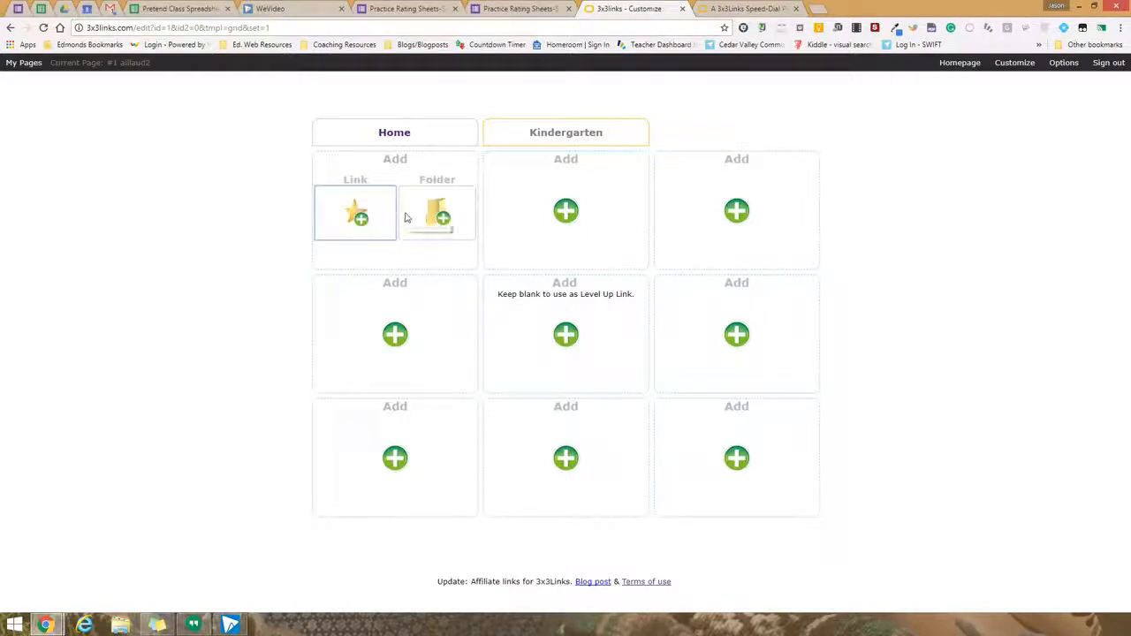
left_click(359, 219)
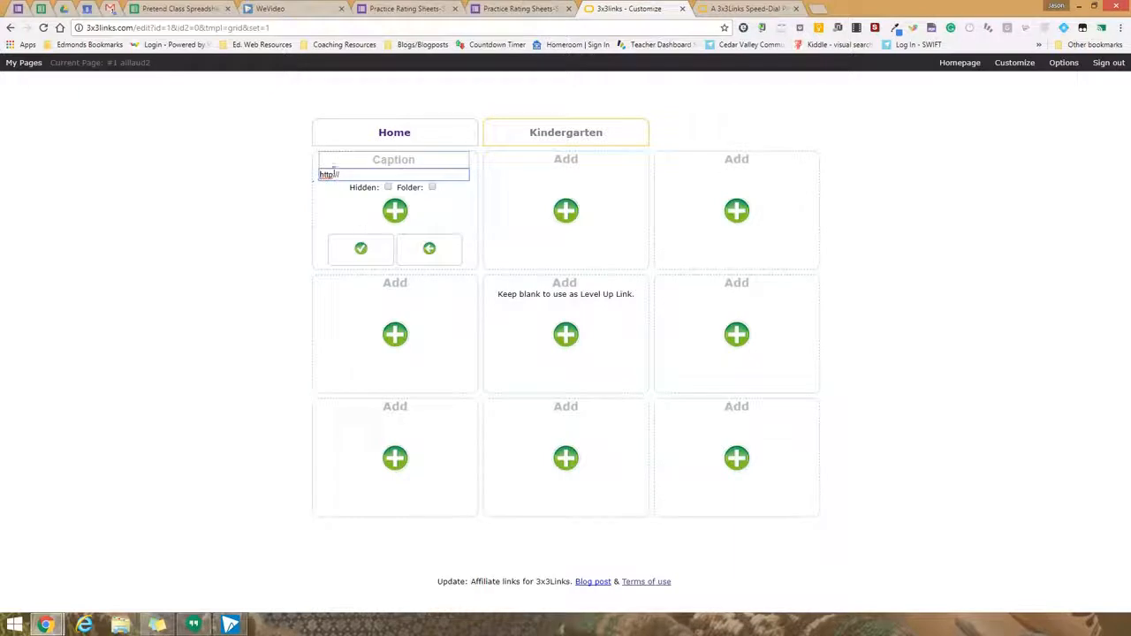
left_click_drag(341, 175, 307, 180)
key("BackSpace")
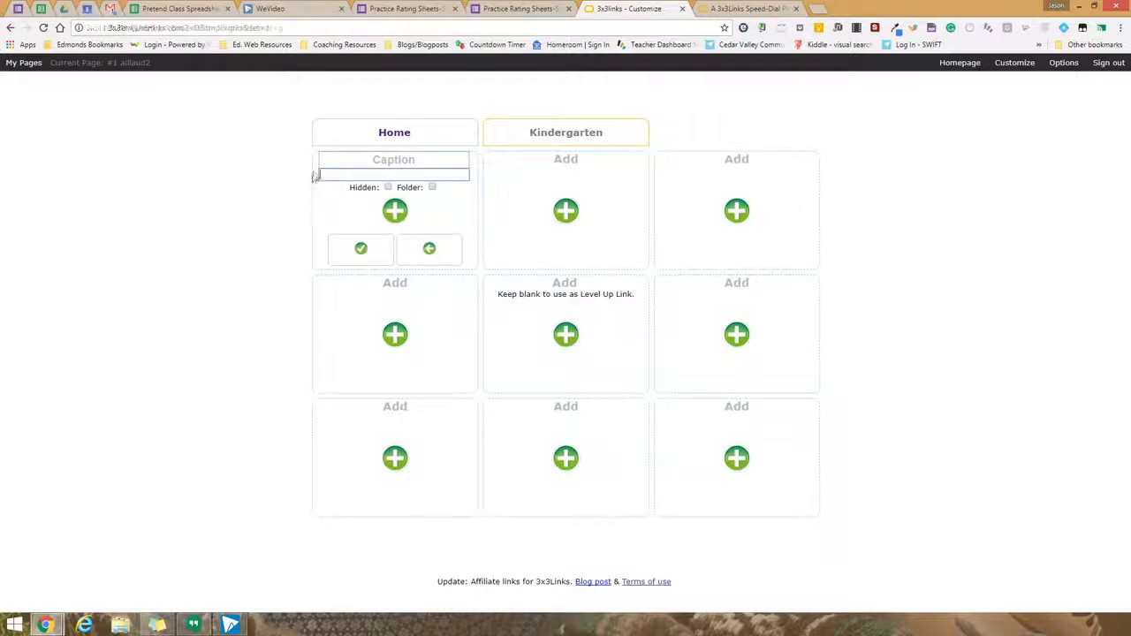
double_click(389, 157)
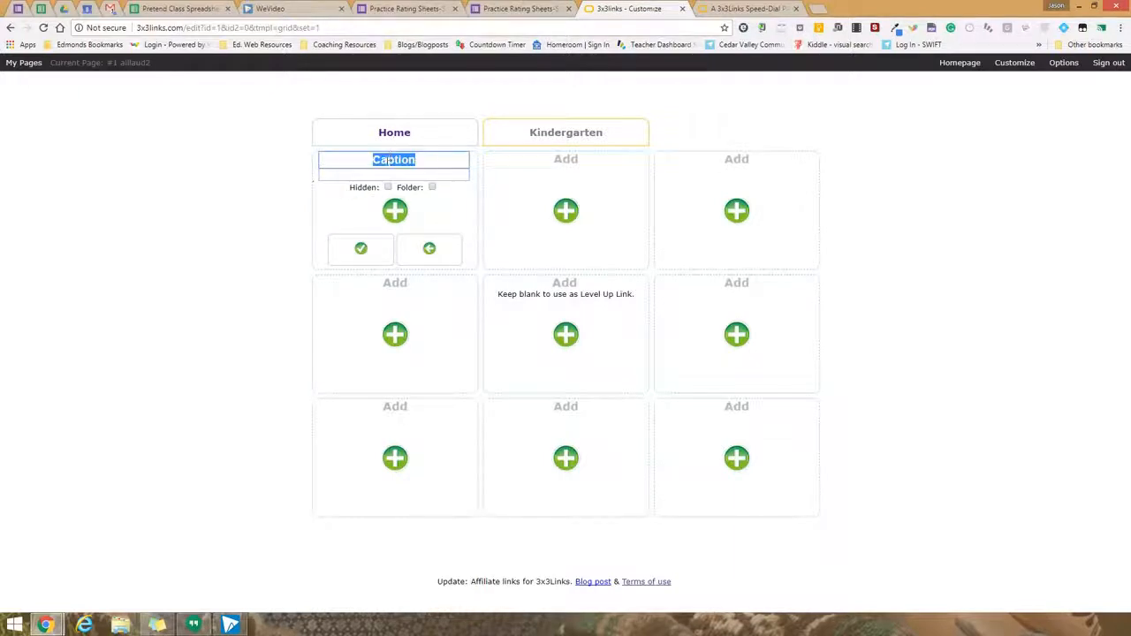
type("Em")
type("ith")
Paste the copied form URL as the new link's address and save the link.
left_click(336, 175)
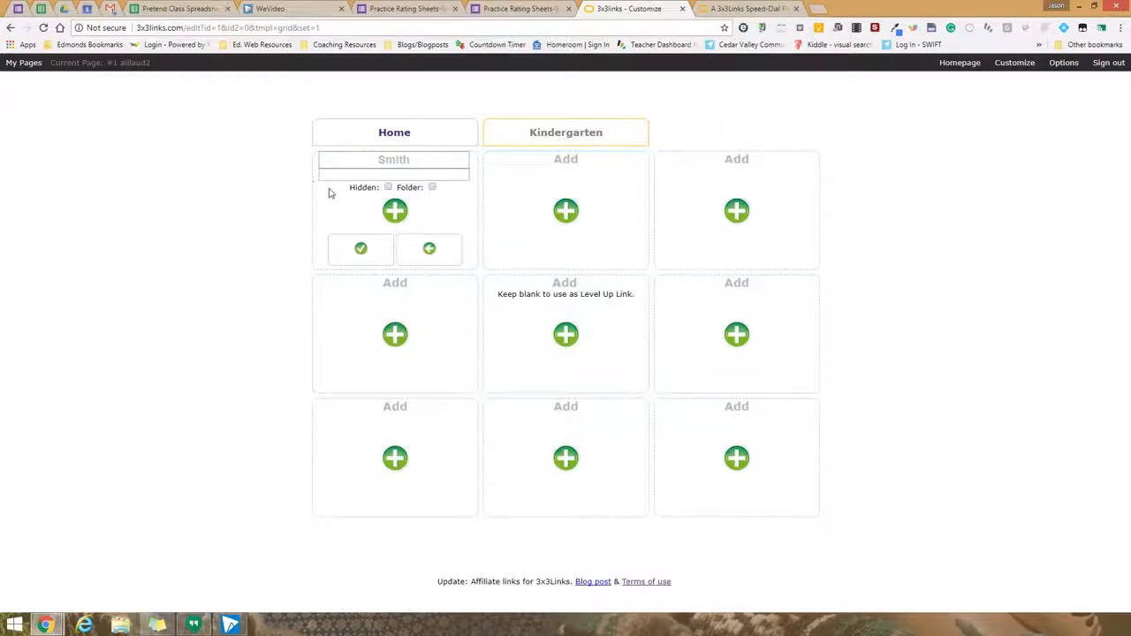
left_click(335, 175)
right_click(331, 175)
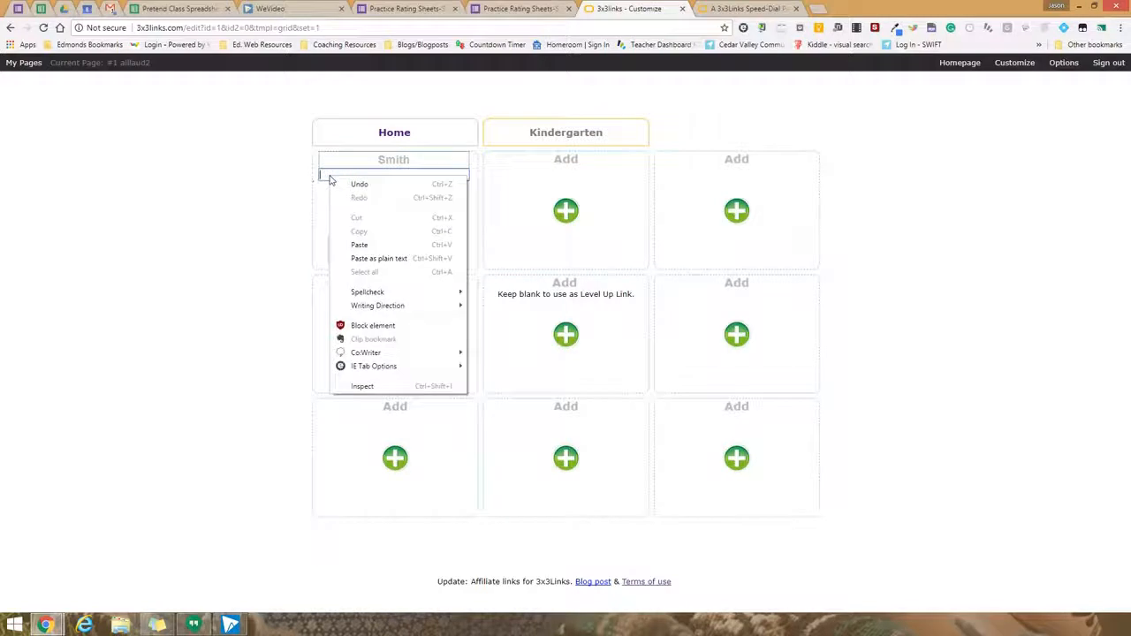
left_click(354, 241)
left_click(361, 248)
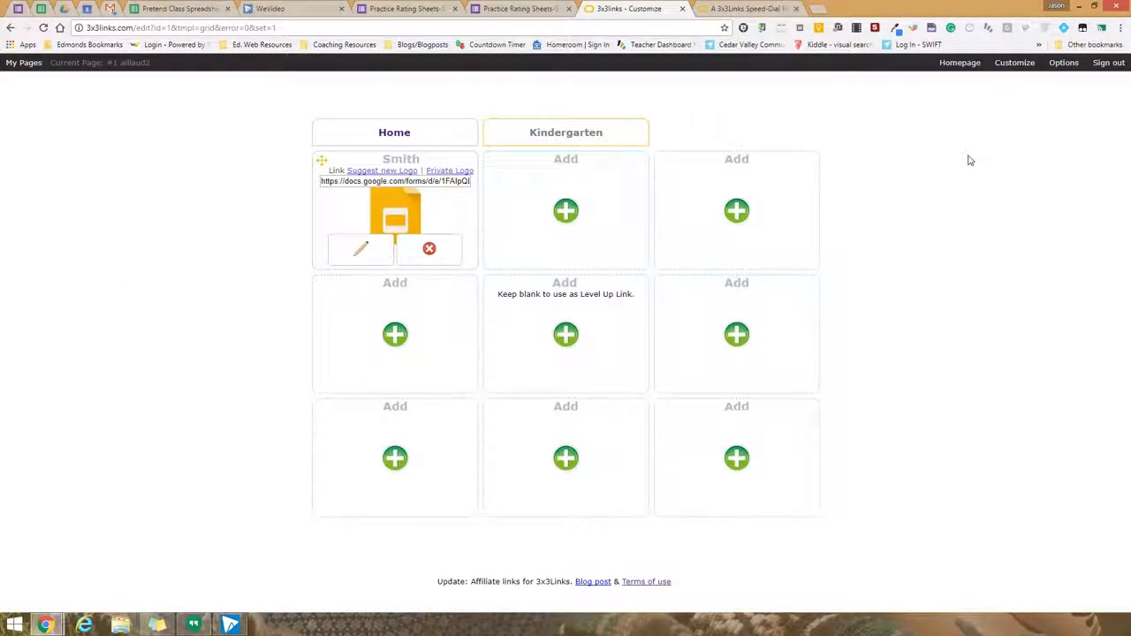
View the customized 3x3links homepage and open its Kindergarten folder to check the form link.
left_click(954, 65)
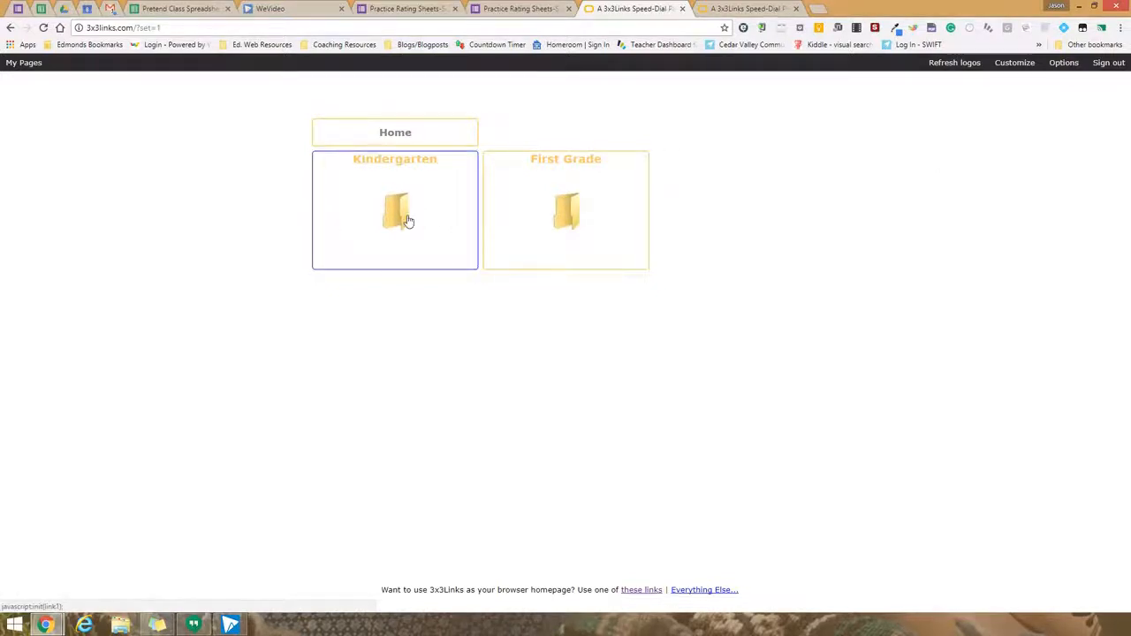
left_click(395, 212)
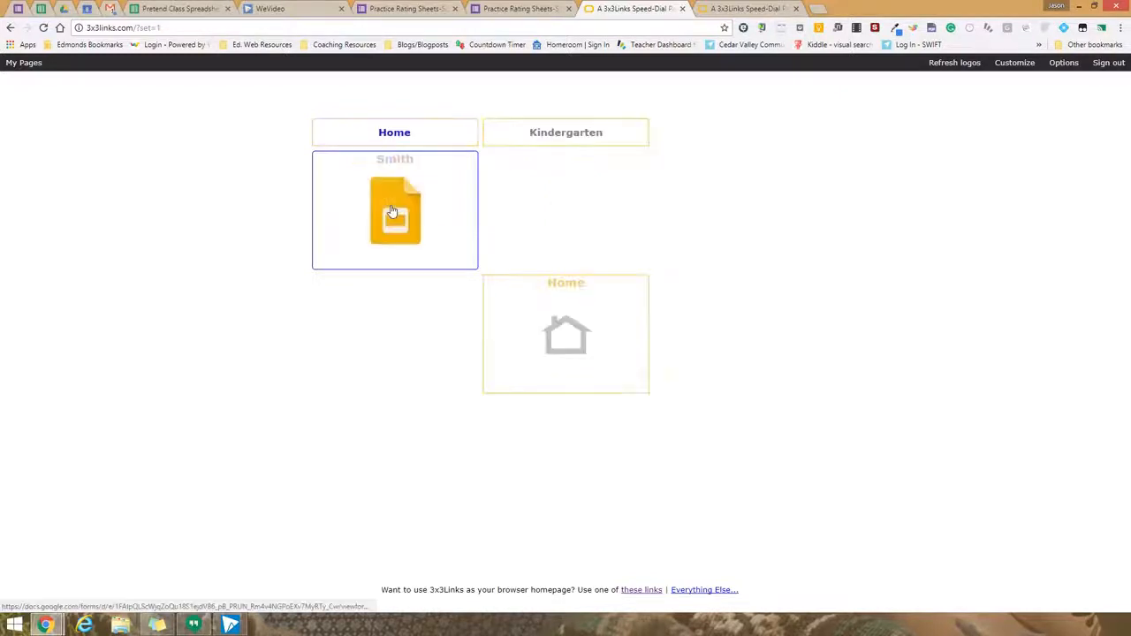
Open the linked Practice Rating Sheets form and rate the first four Tonal students Yes, Not Attempted, No and Yes.
left_click(398, 212)
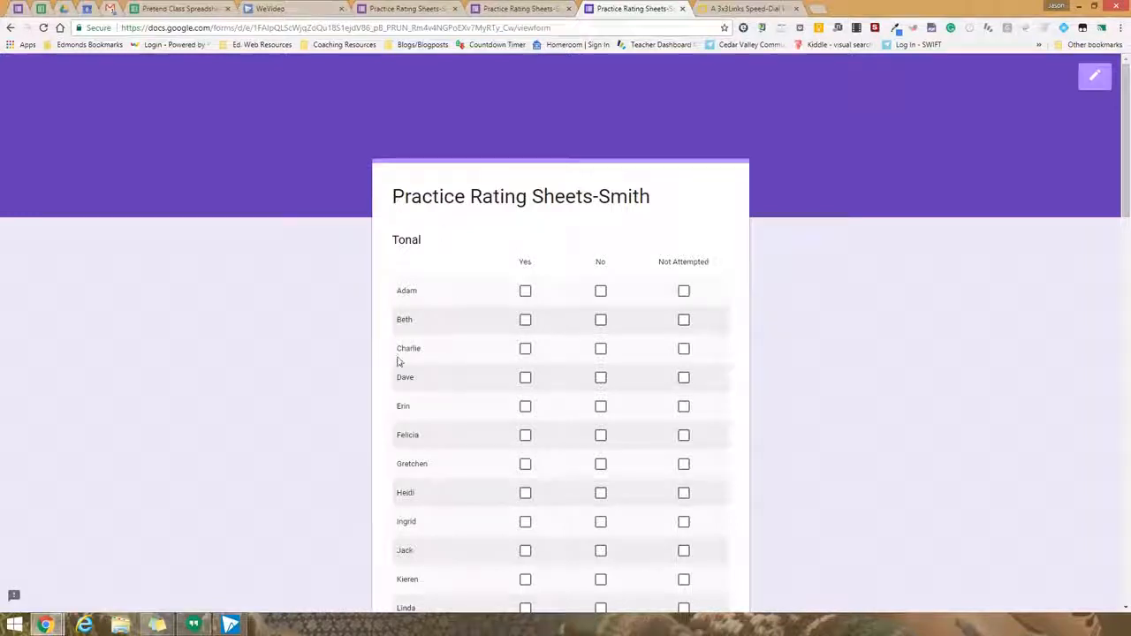
scroll(397, 360, "down", 1)
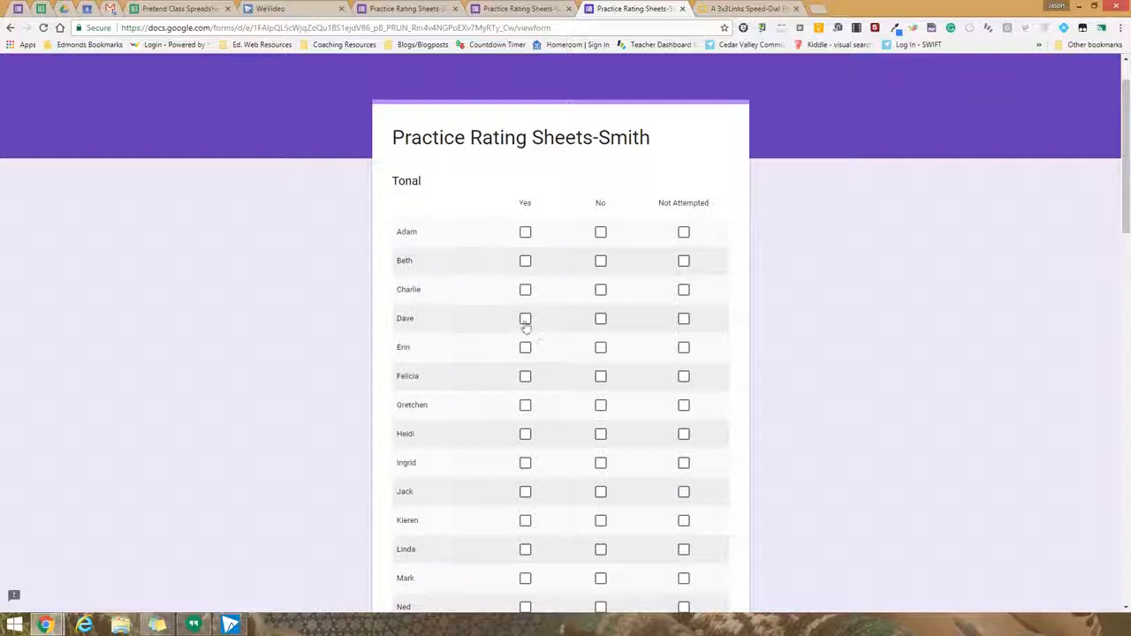
left_click(525, 233)
left_click(684, 262)
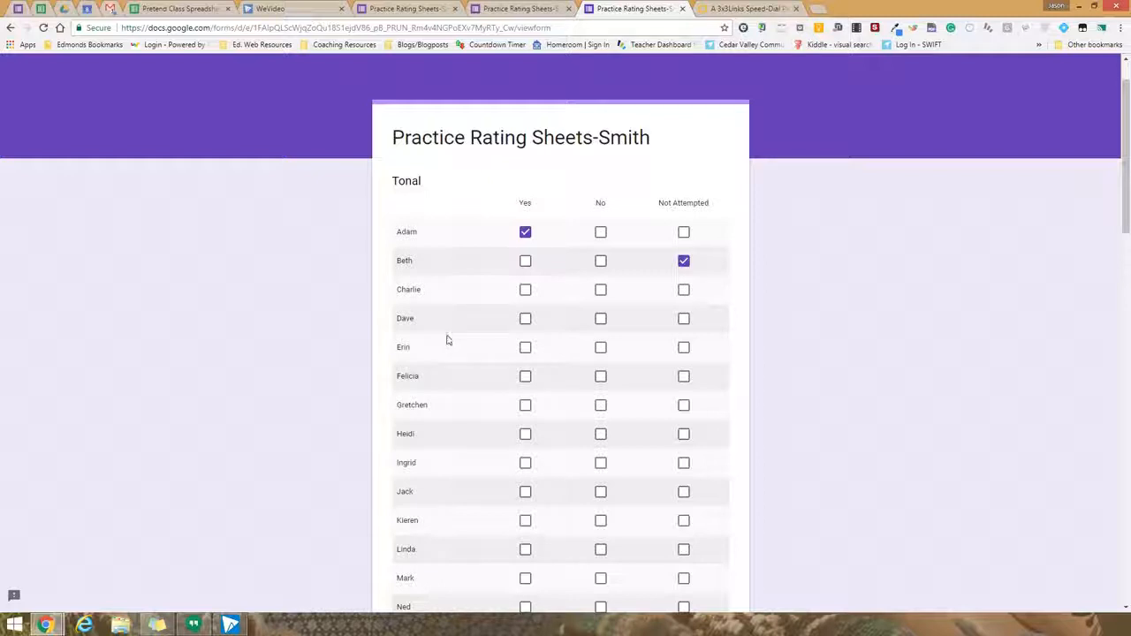
left_click(599, 292)
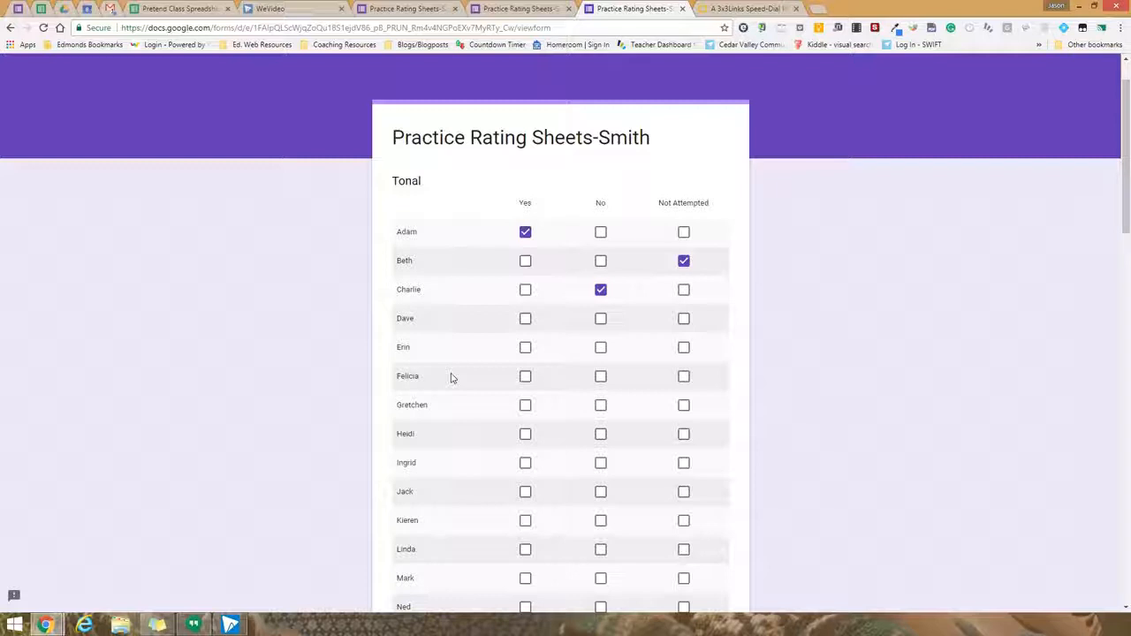
left_click(599, 323)
left_click(600, 321)
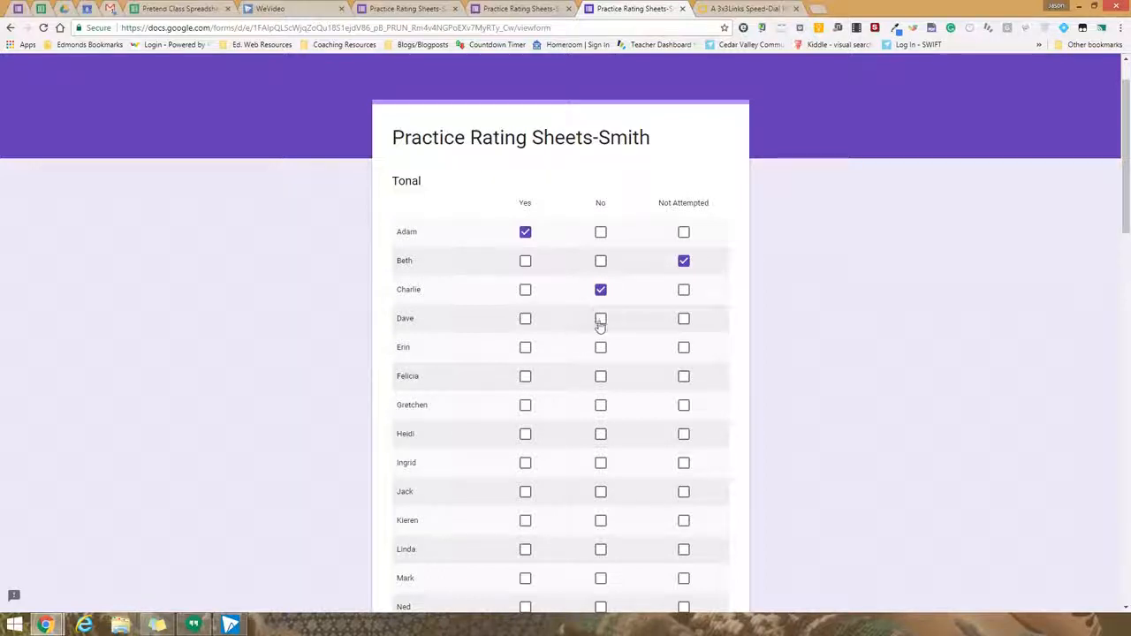
left_click(525, 324)
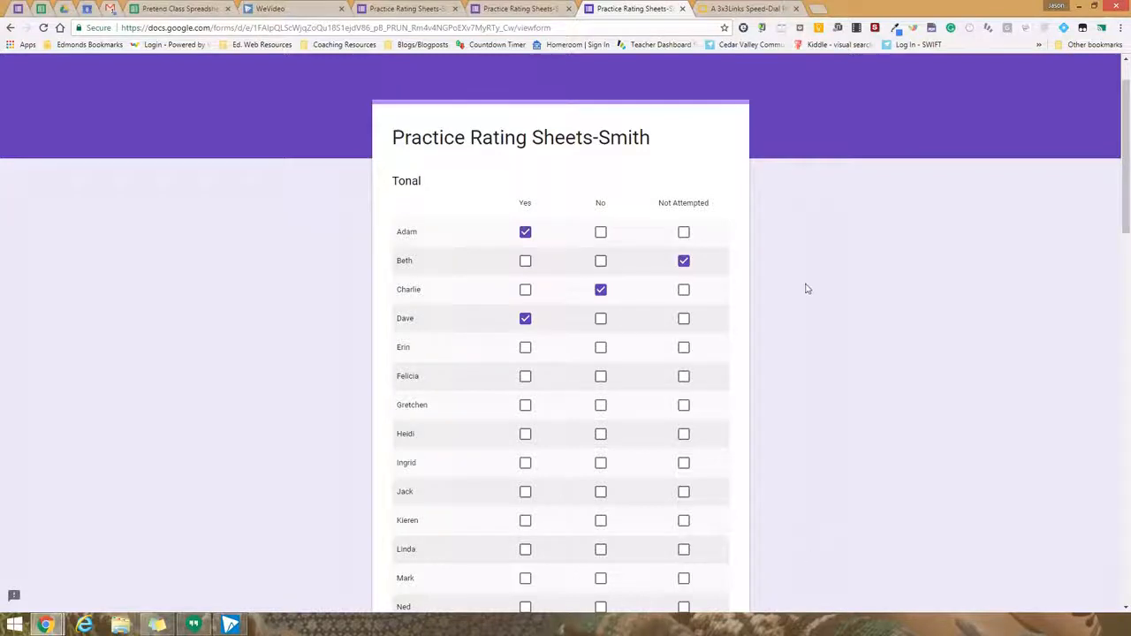
Review the remaining Tonal and Rhythm grids down to the end of the form and return to its beginning.
scroll(813, 292, "down", 2)
scroll(813, 292, "down", 7)
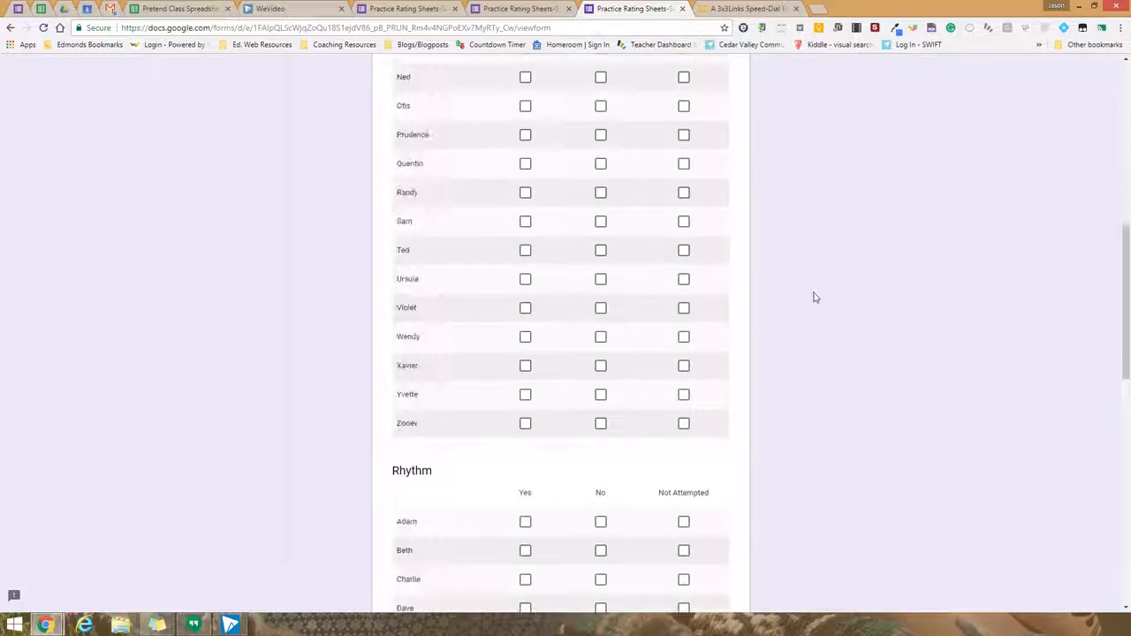
scroll(813, 301, "down", 7)
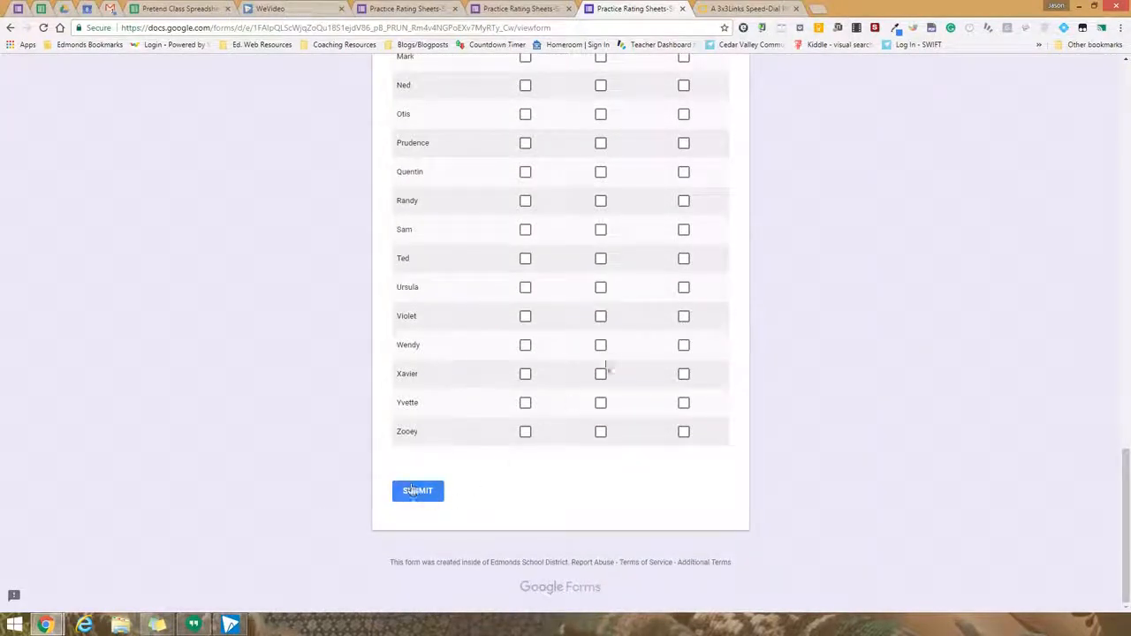
scroll(604, 376, "up", 4)
scroll(601, 380, "up", 11)
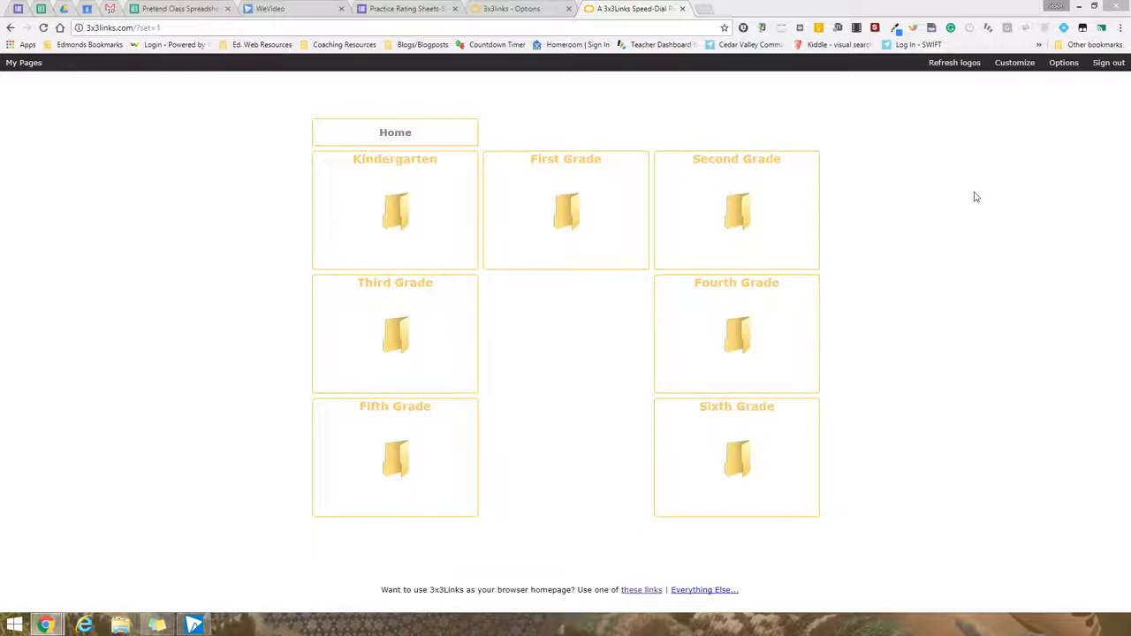
Check the page's vanity URL in the Personal Links options and return to the 3x3links homepage.
left_click(1063, 65)
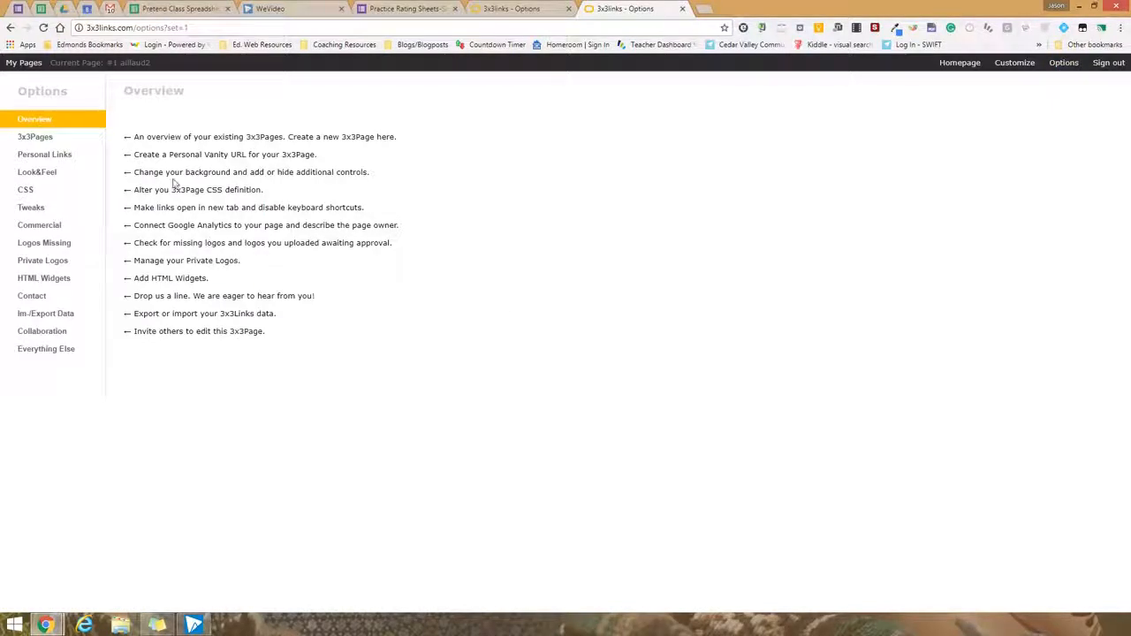
left_click(32, 157)
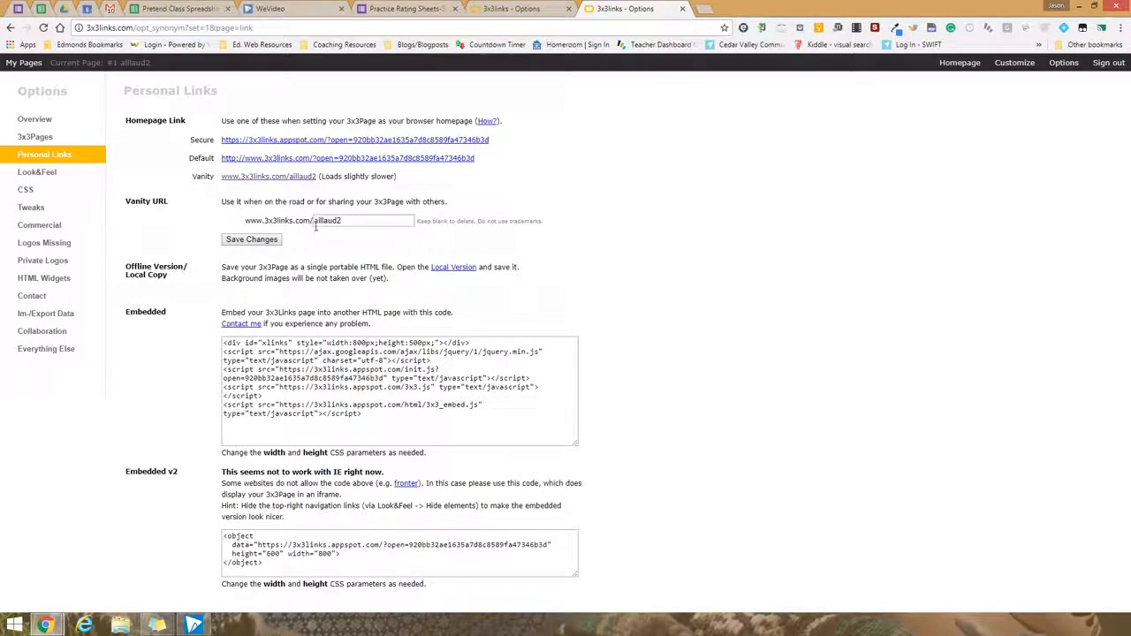
left_click(335, 224)
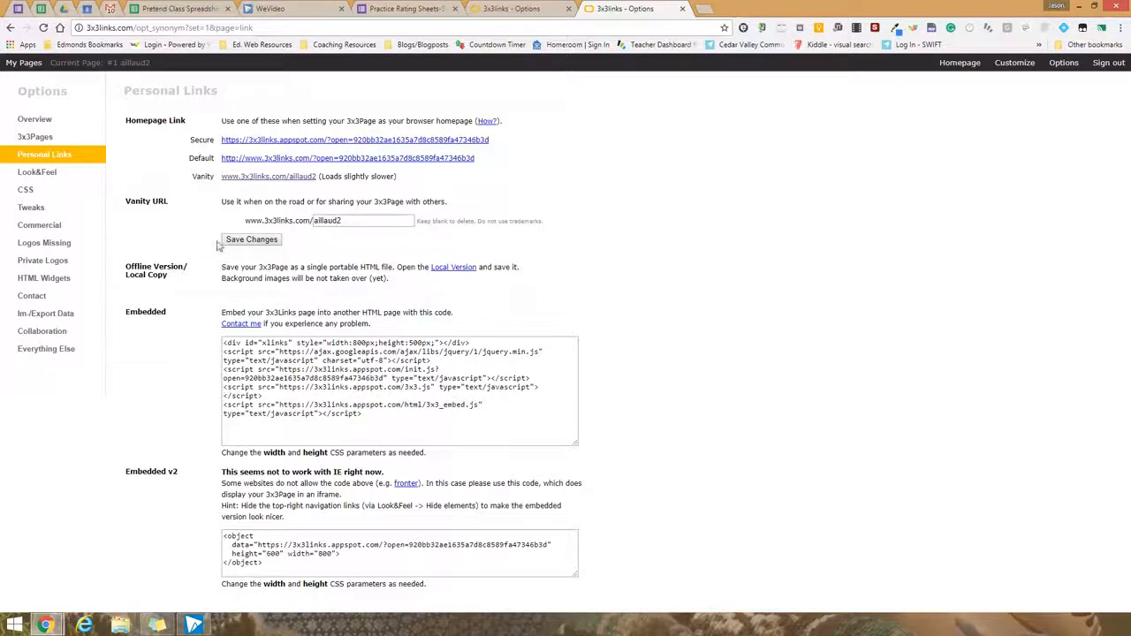
left_click(959, 64)
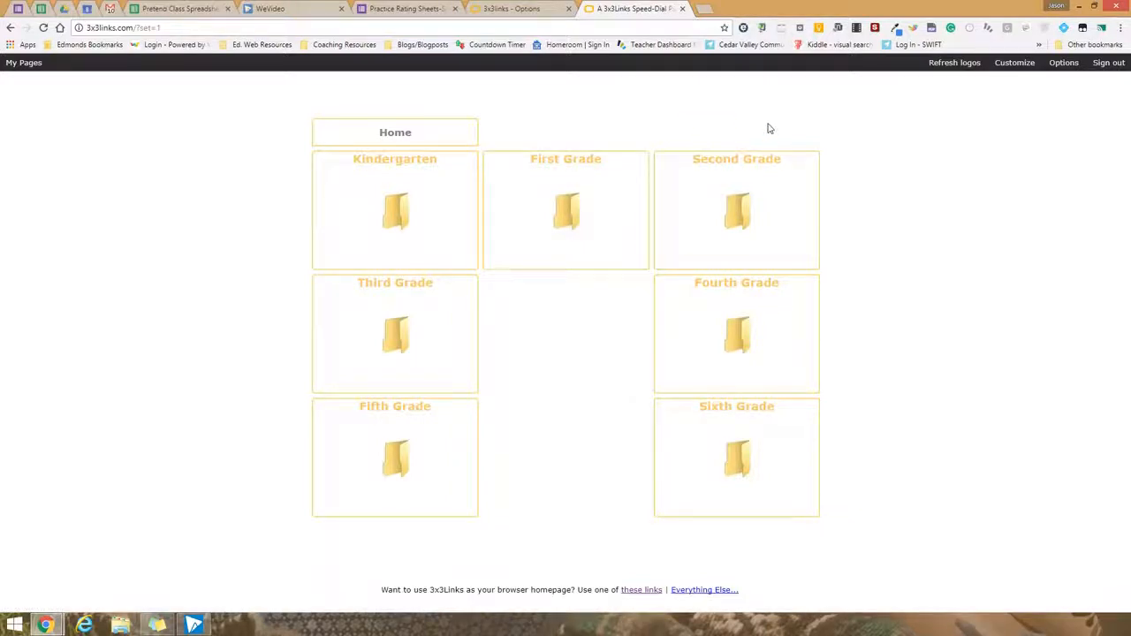
Bookmark the 3x3links page in the Bookmarks bar folder and move the bookmark directly after Blogs/Blogposts on the bar.
left_click(723, 28)
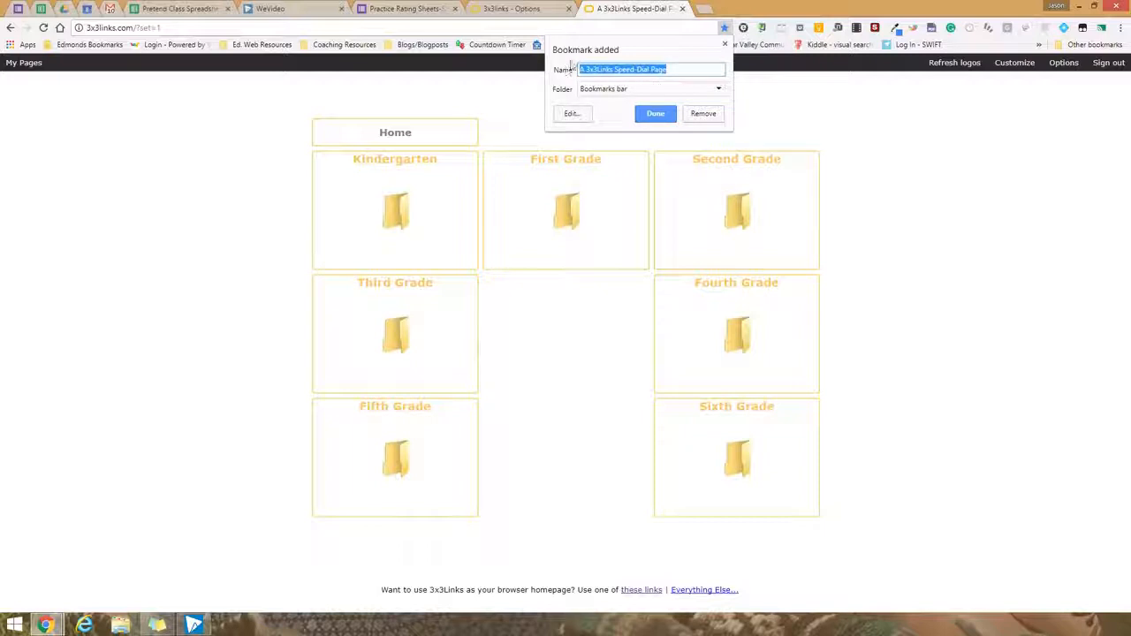
left_click(654, 118)
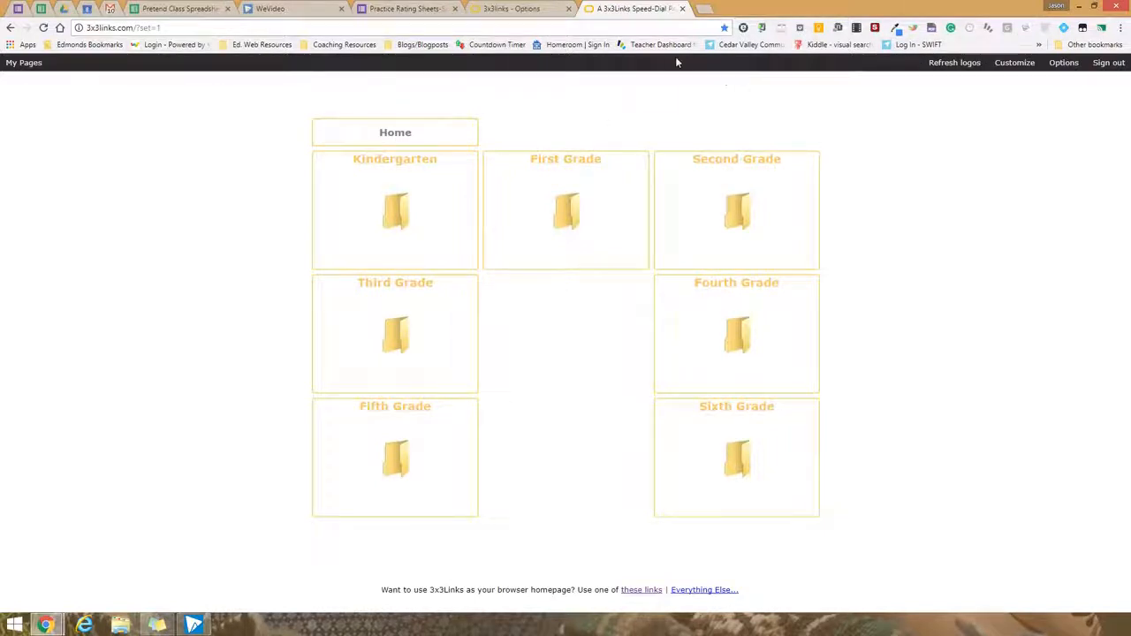
left_click(1042, 49)
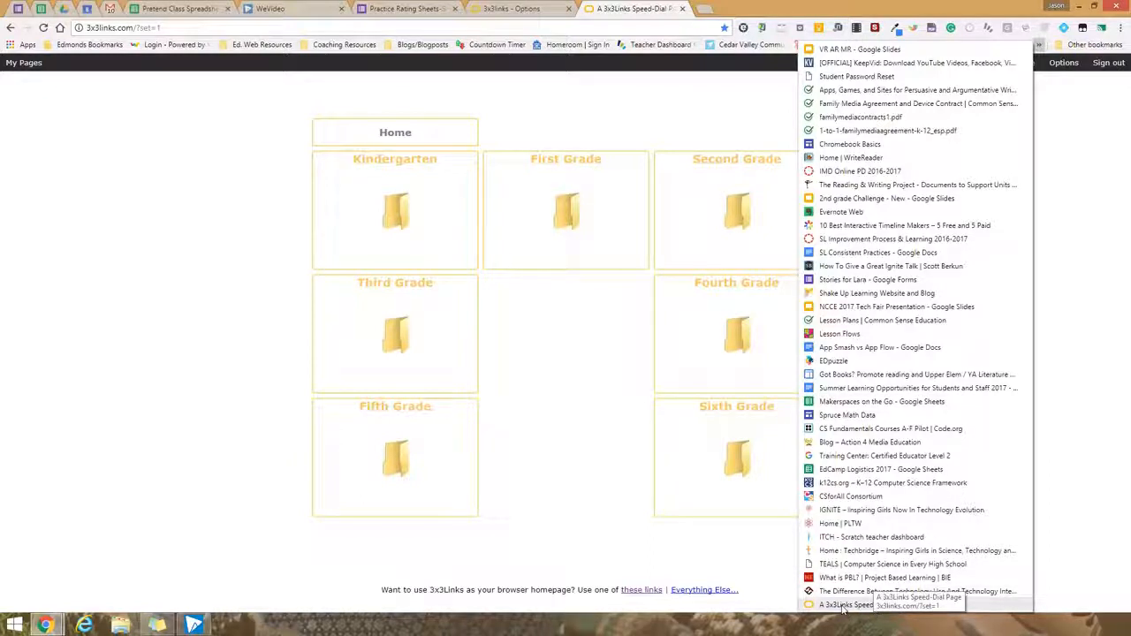
left_click_drag(391, 76, 451, 50)
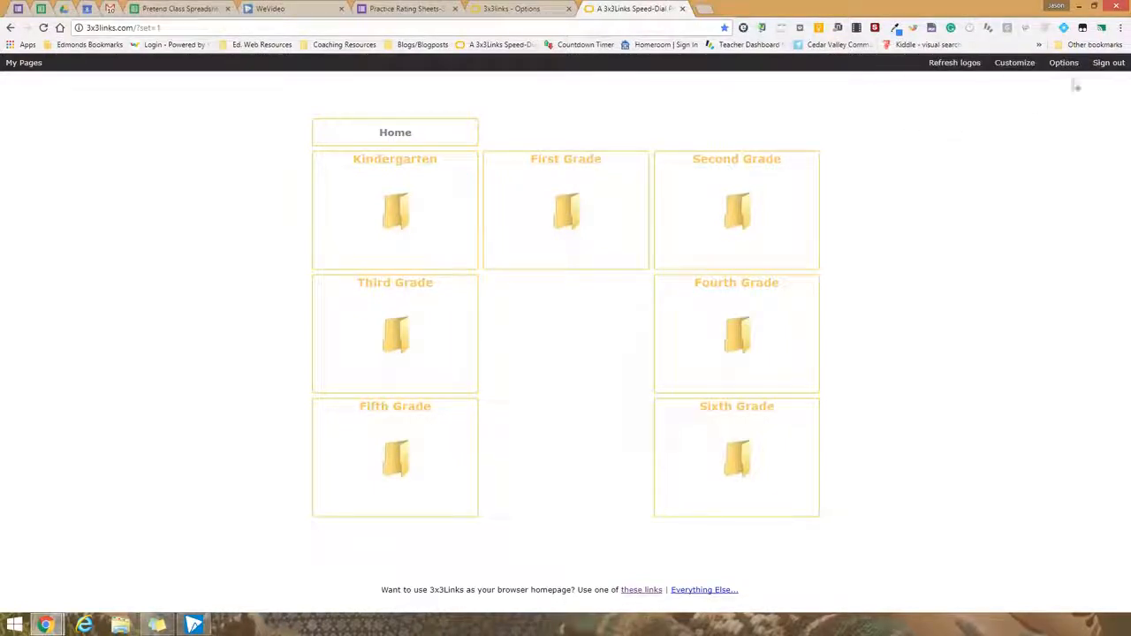
View the browser's full list of bookmarks and close it again.
left_click(1122, 29)
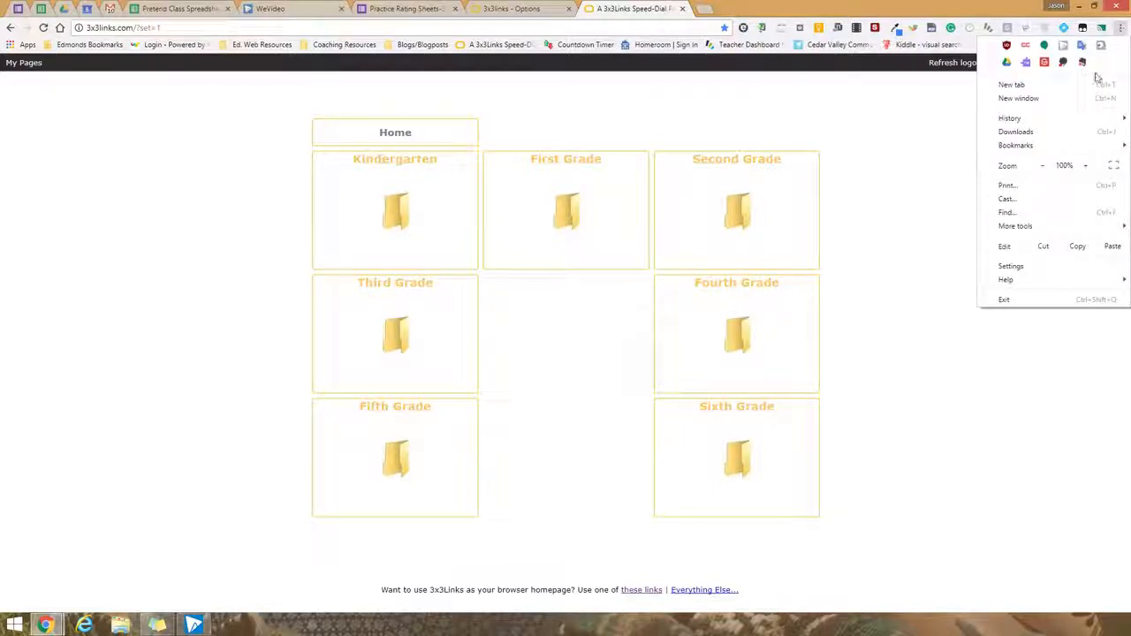
mouse_move(1070, 146)
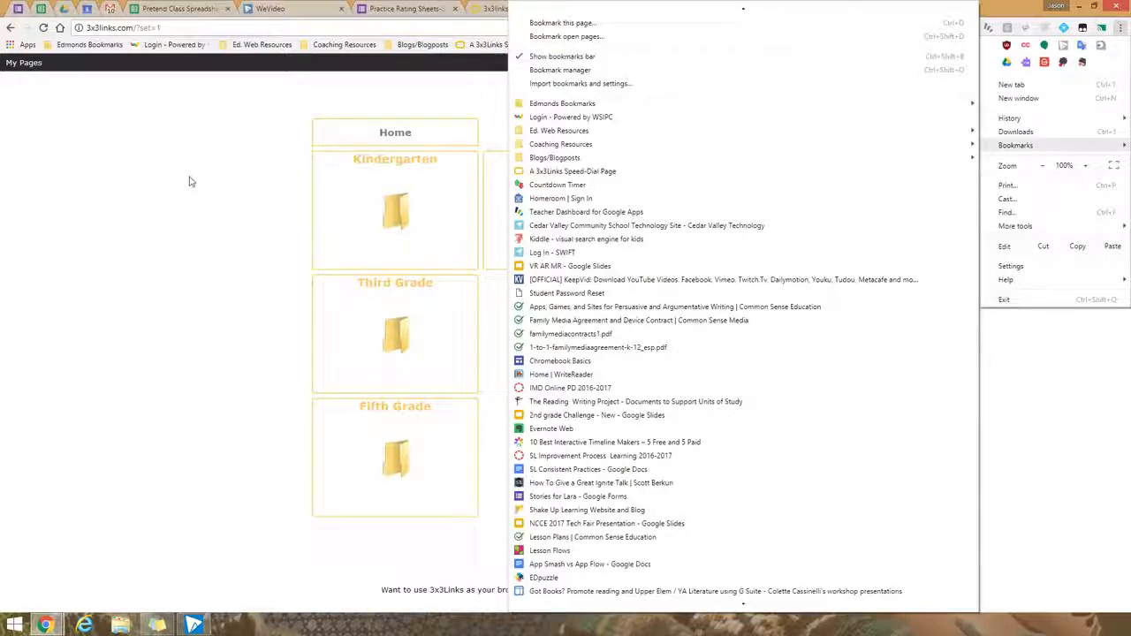
left_click(222, 168)
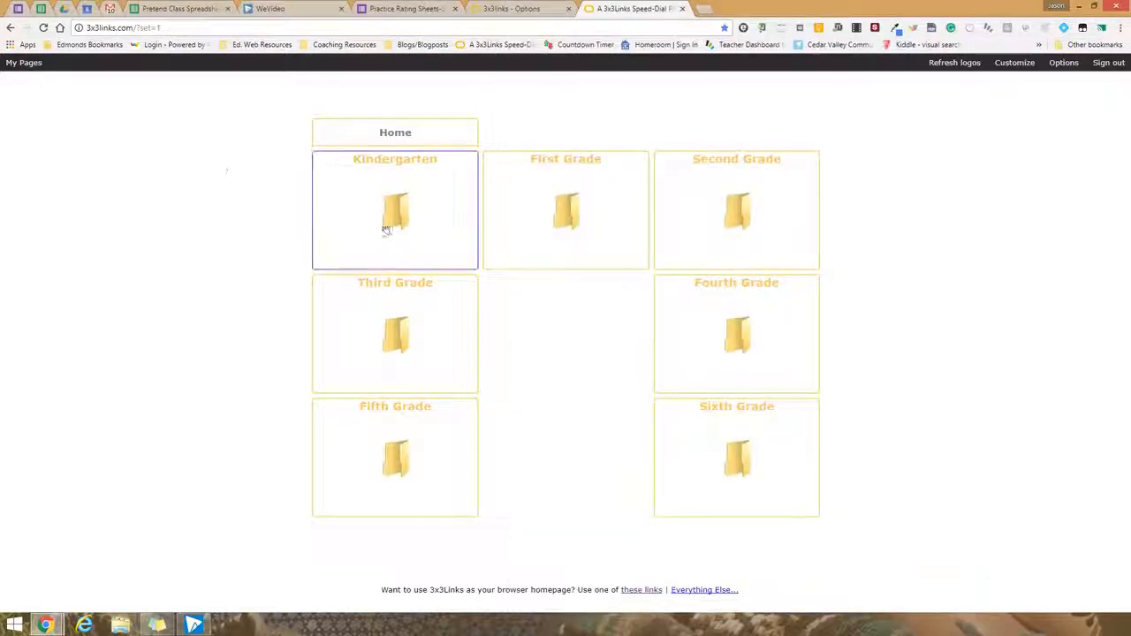